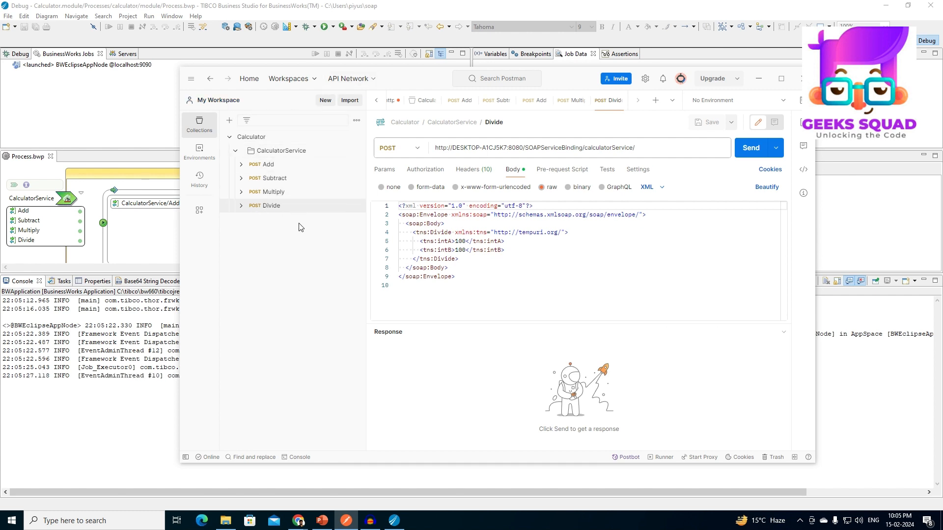
Switch to TIBCO Business Studio, list the application's endpoints with lendpoints in the console, and select the SOAP endpoint URL.
click(759, 86)
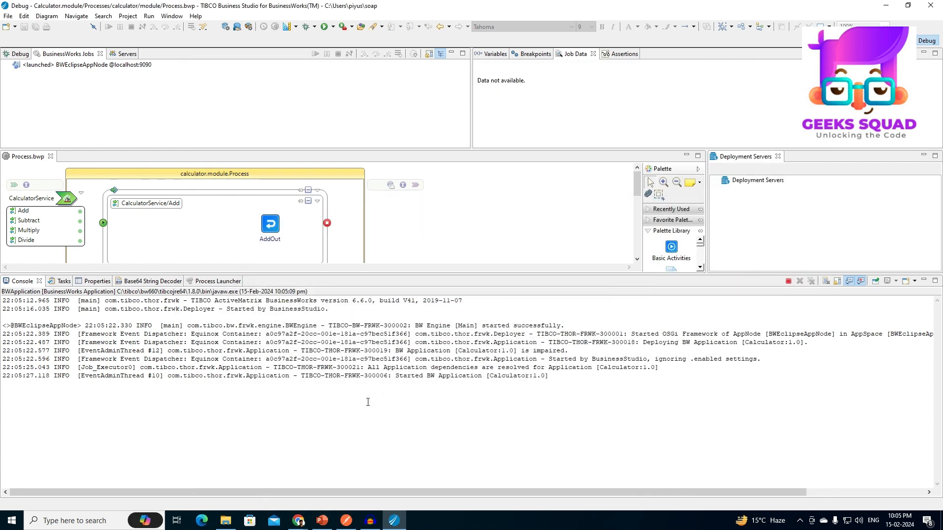
text(endpoints)
key(Return)
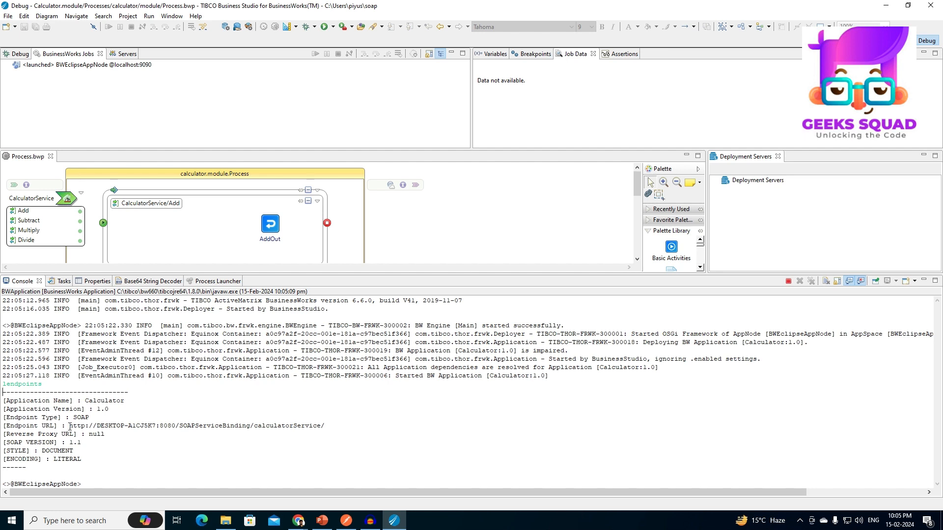
drag(69, 426, 324, 427)
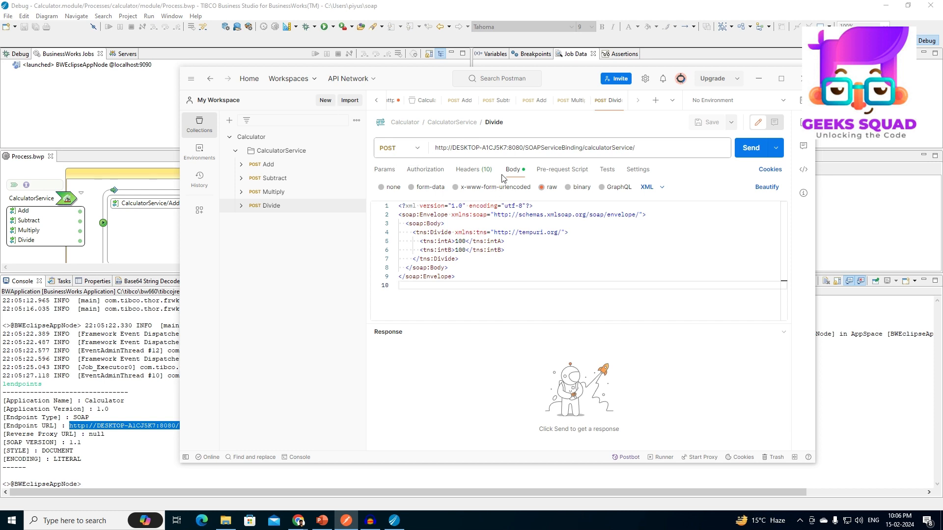
In Postman, add an empty <soap:Header/> element above the Divide request's SOAP body, beautify the XML and save the request.
click(472, 148)
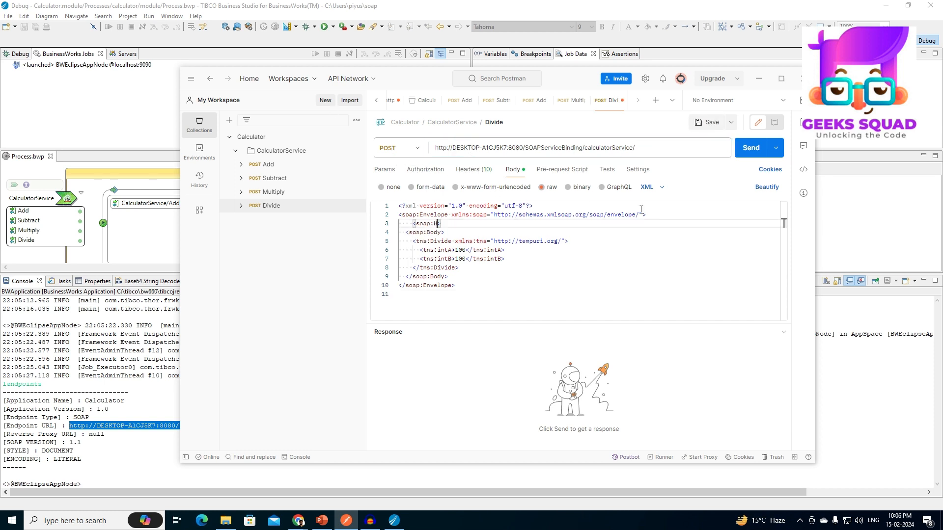
text(eader/>)
click(686, 278)
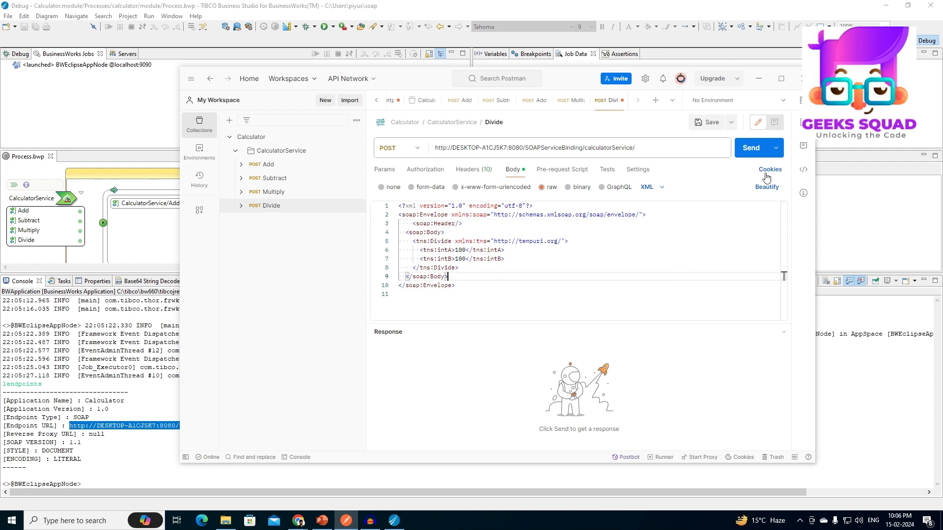
click(765, 187)
key(ctrl+s)
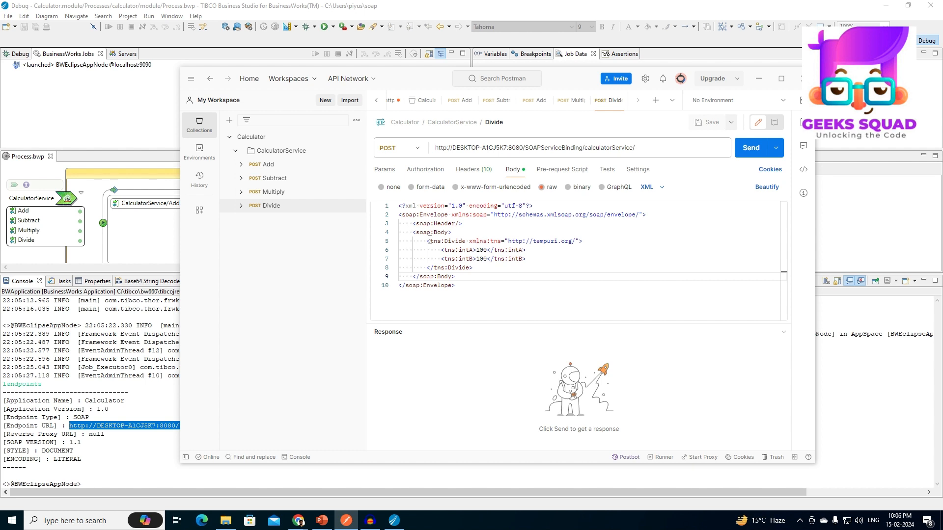
Examine the SOAP header, the Divide element and its intA parameter in the request body.
drag(411, 225, 462, 224)
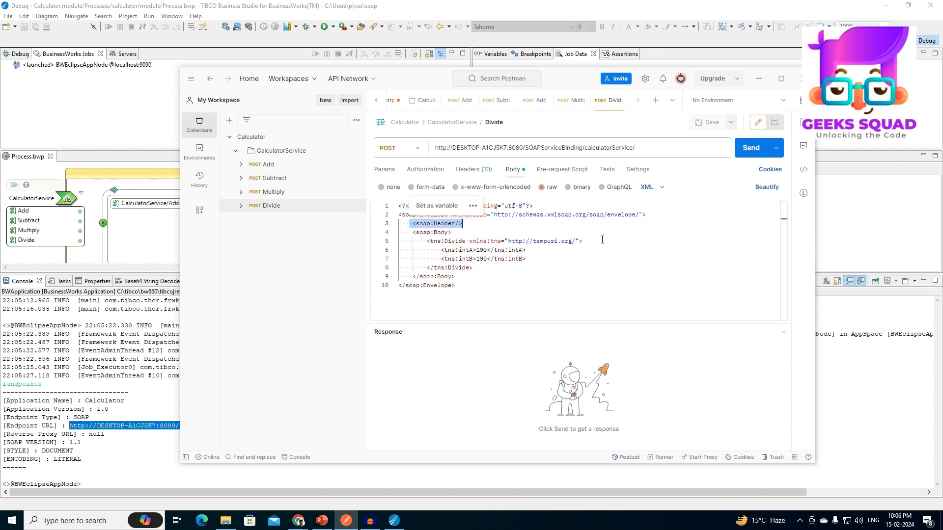
click(565, 268)
drag(424, 241, 473, 268)
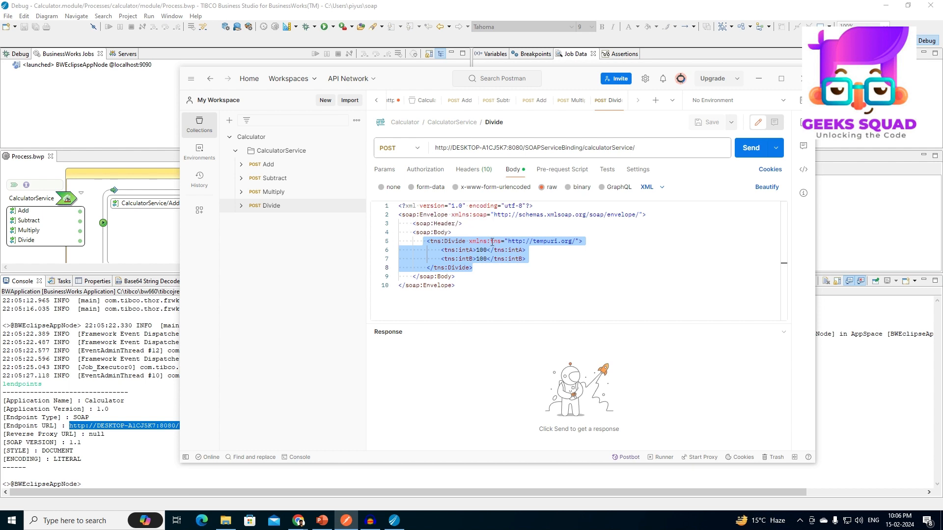
click(543, 275)
drag(425, 241, 591, 272)
click(587, 288)
drag(435, 253, 523, 250)
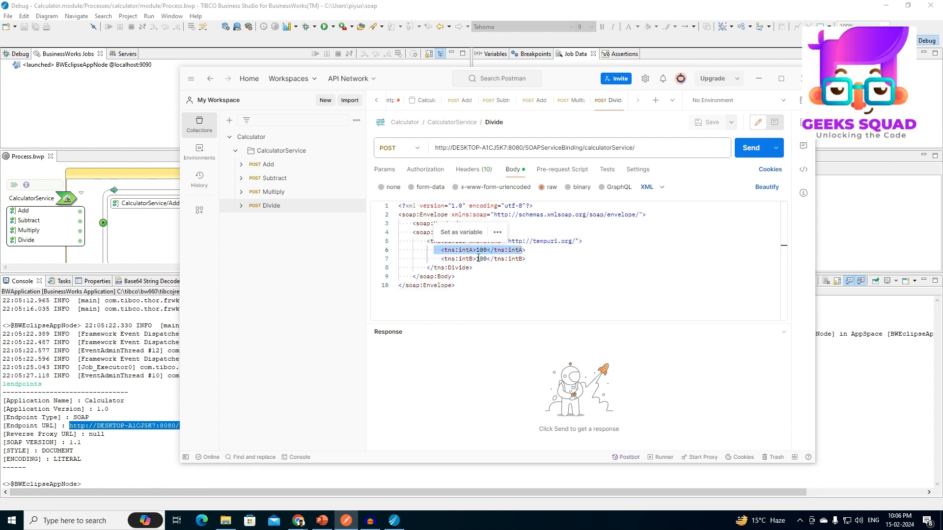
click(530, 268)
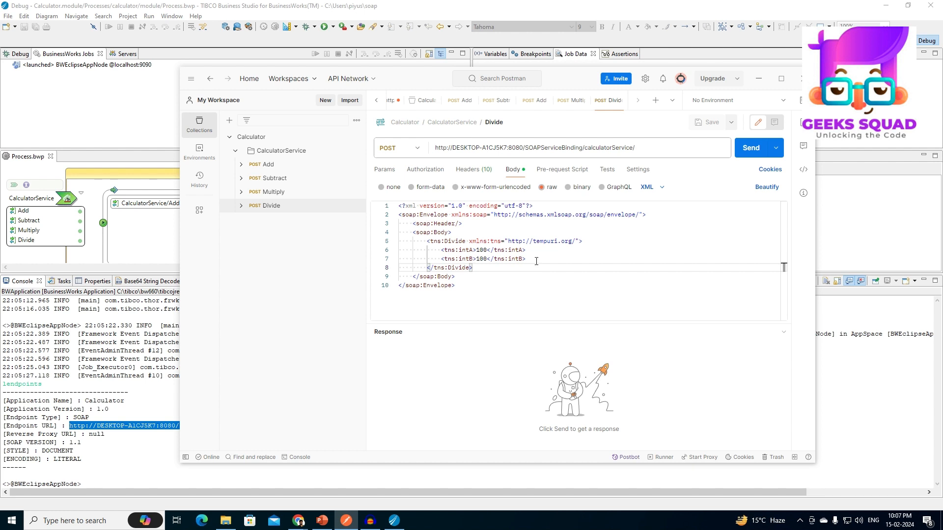
Send the Divide request and inspect the DivideResult value in the response.
click(749, 151)
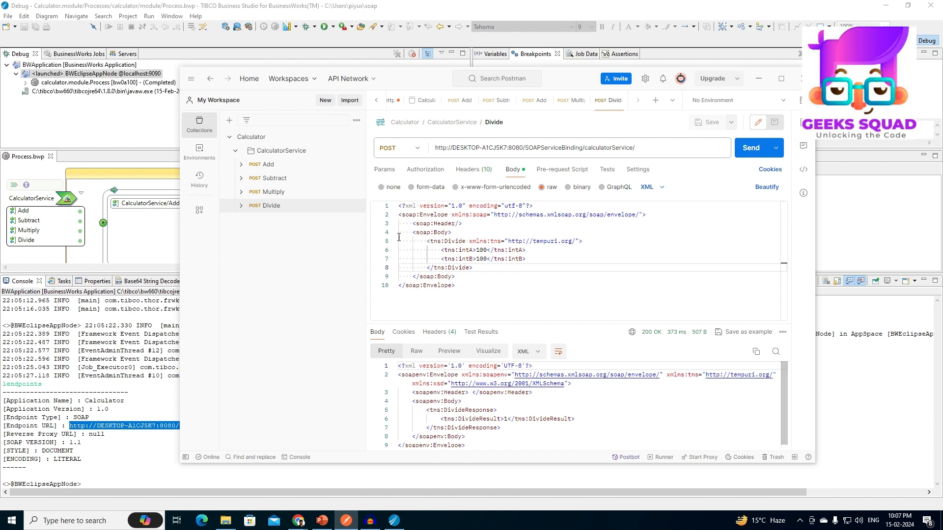
scroll(456, 404, down, 1)
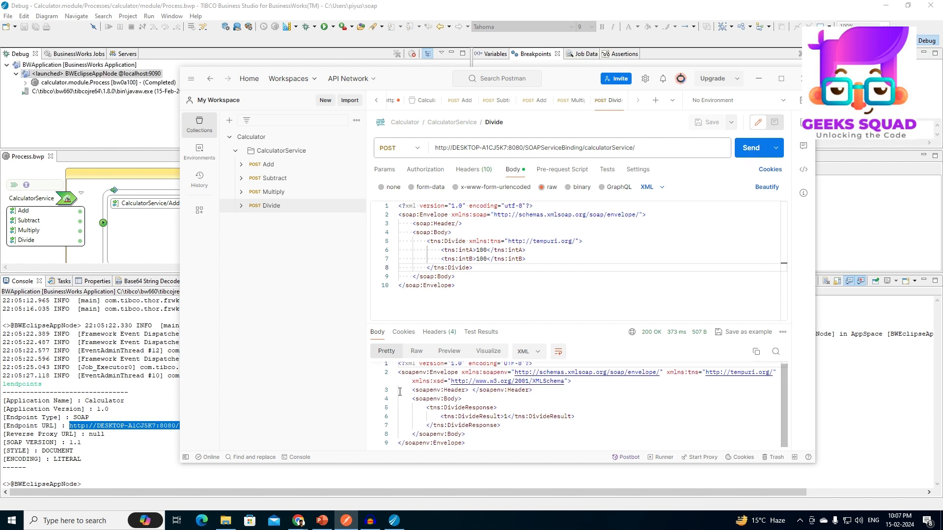
drag(422, 410, 505, 426)
click(520, 432)
double_click(506, 417)
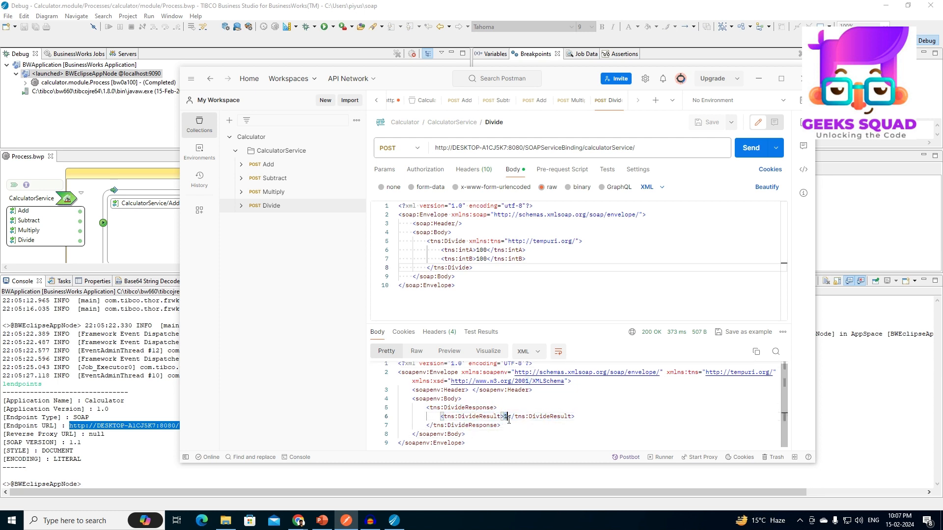
Open the Multiply request, send it, and review its input parameters in the request body.
click(533, 150)
click(571, 101)
click(571, 232)
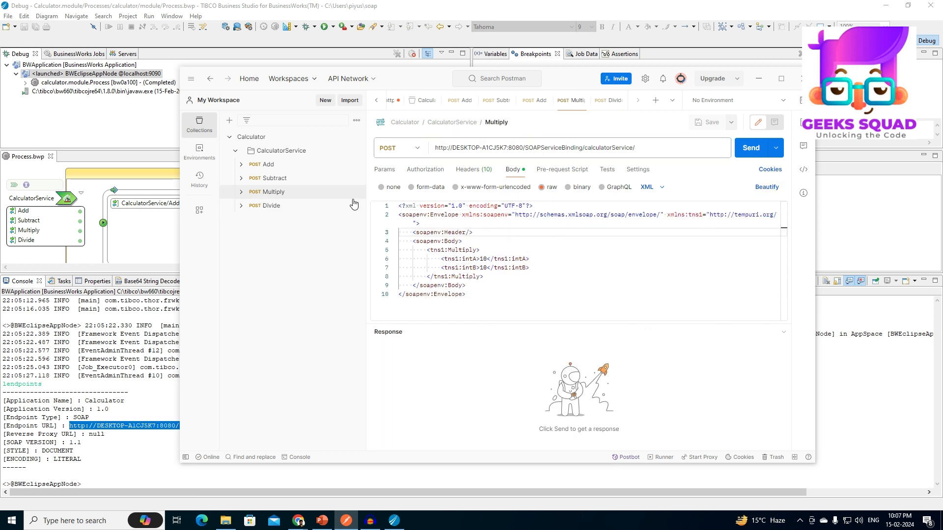
click(756, 155)
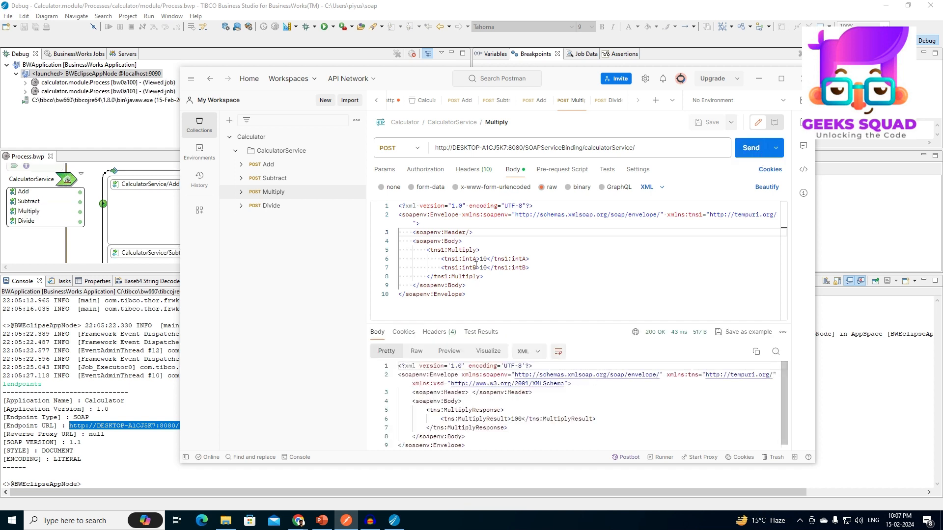
drag(450, 258, 512, 259)
drag(445, 276, 483, 276)
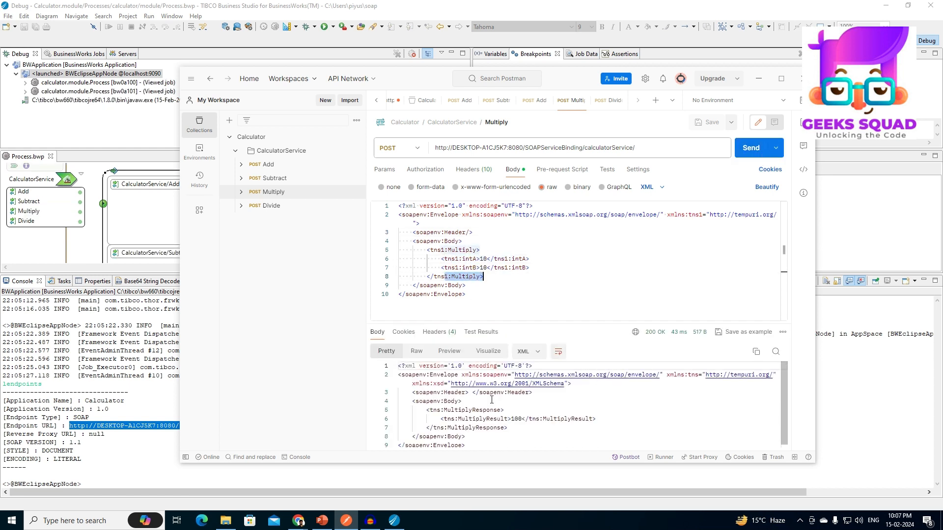
Open the Subtract request, send it, and inspect the SubtractResult value in the response.
click(320, 180)
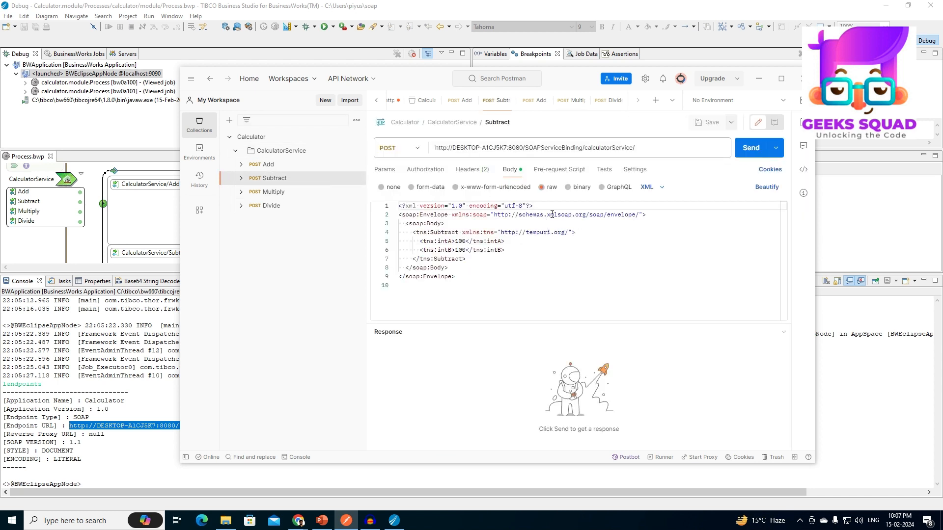
click(744, 150)
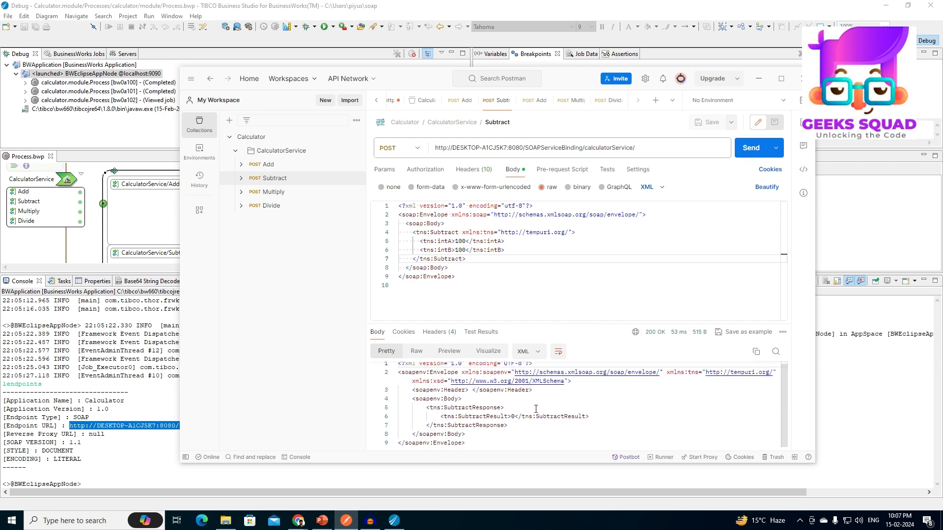
double_click(503, 416)
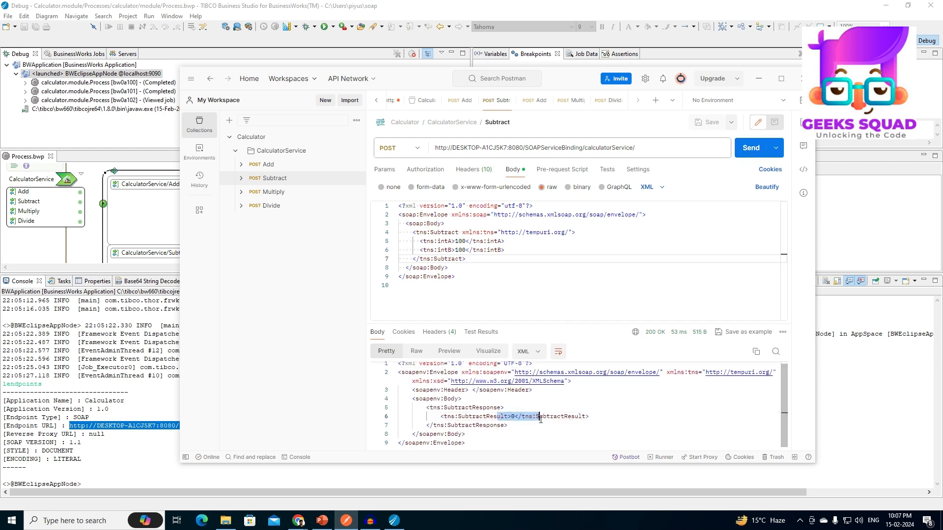
Open the Add request, send it to the calculator service URL, and compare intA and intB with AddResult.
click(291, 153)
click(290, 165)
triple_click(487, 144)
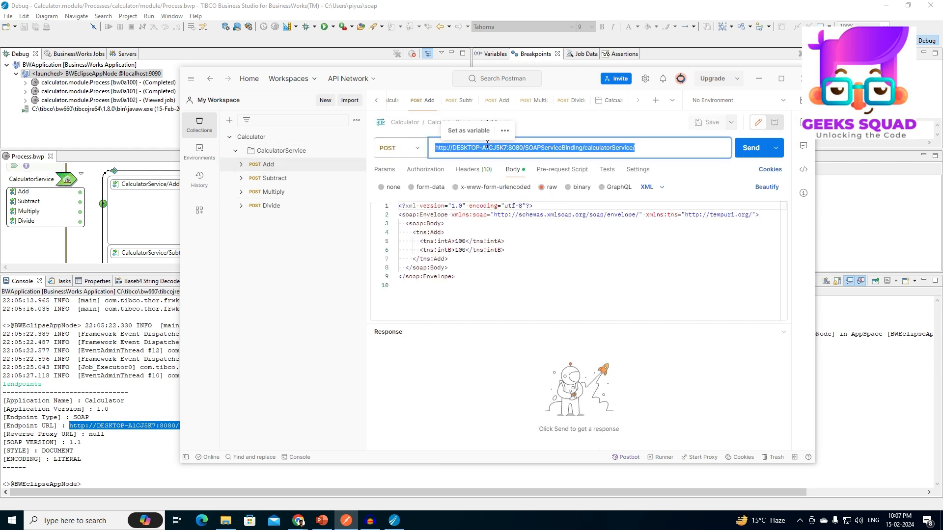
click(511, 267)
click(750, 148)
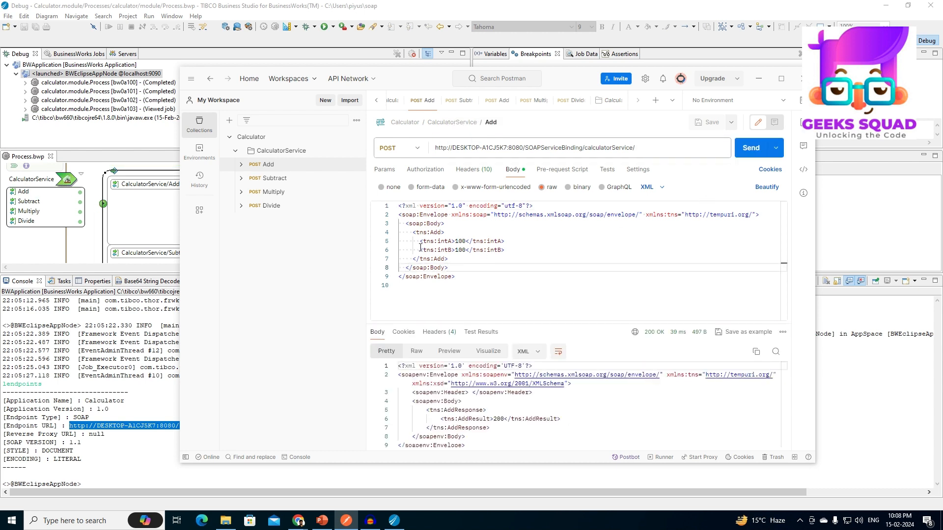
drag(418, 241, 499, 250)
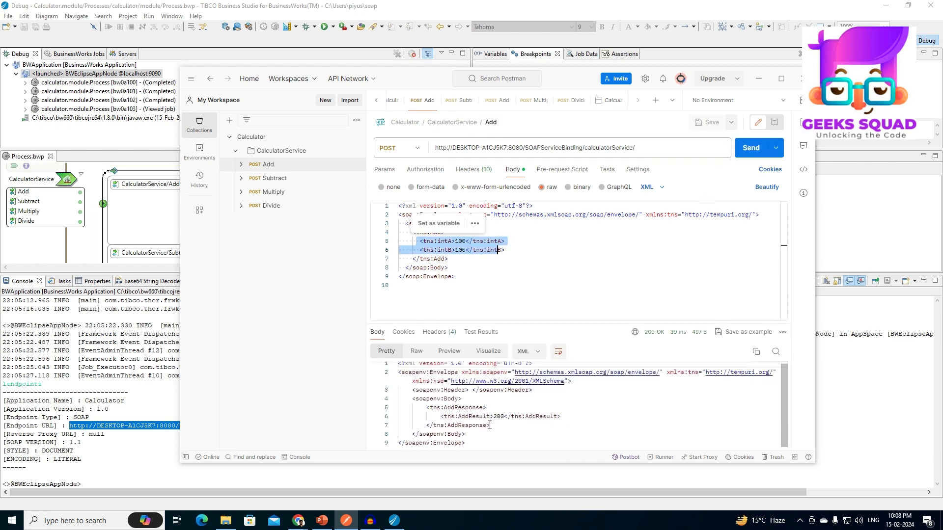
drag(443, 416, 510, 419)
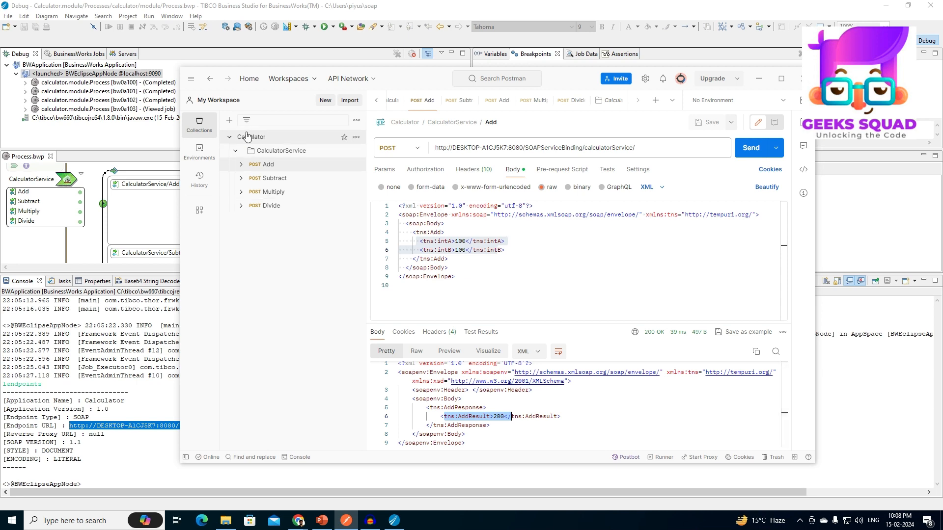
In TIBCO Business Studio, expand the first completed process job and view the job data of its DivideOut activity.
click(108, 75)
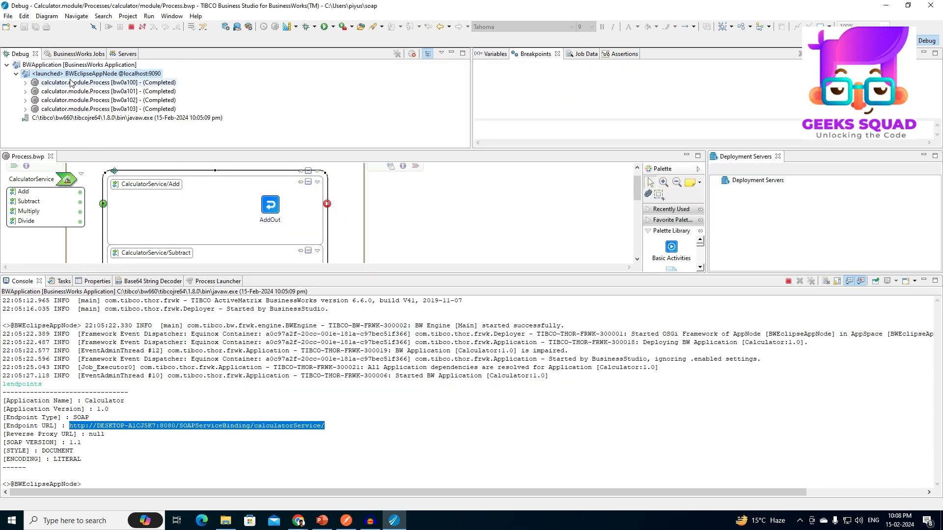
click(25, 83)
click(34, 91)
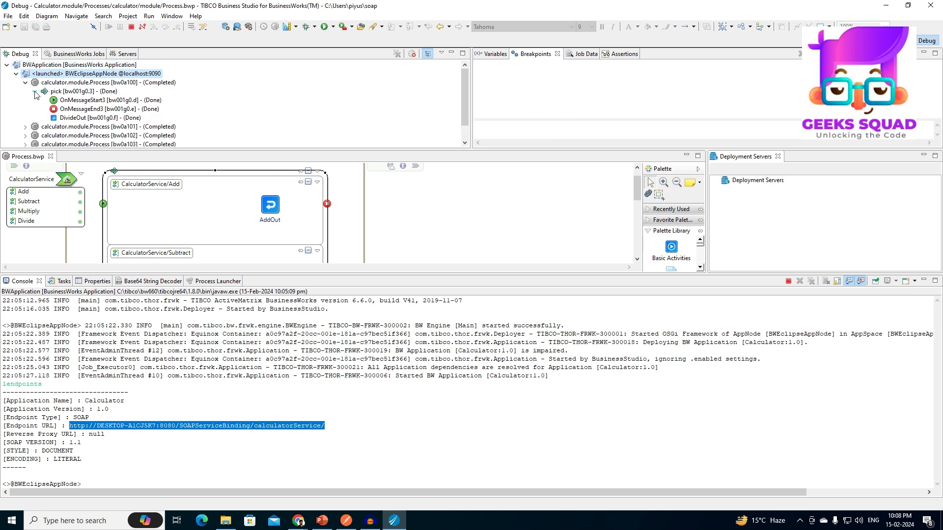
click(85, 119)
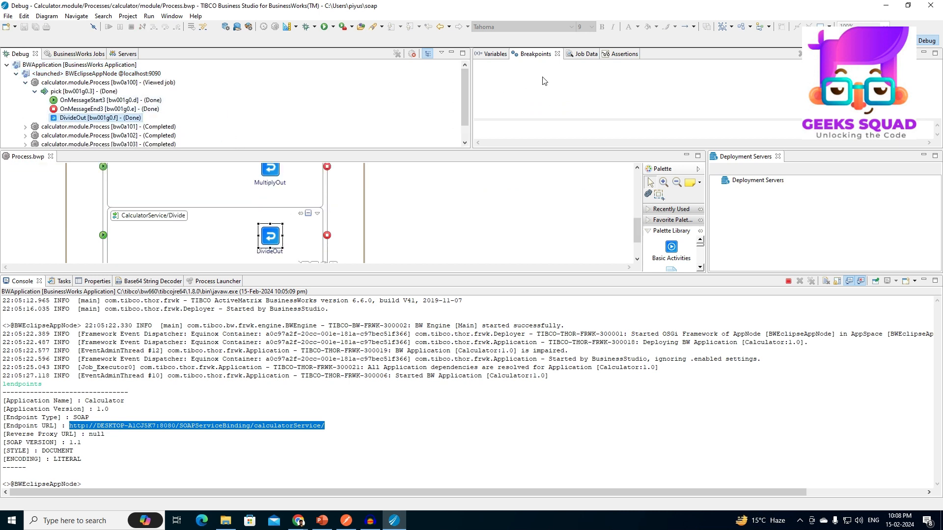
click(576, 55)
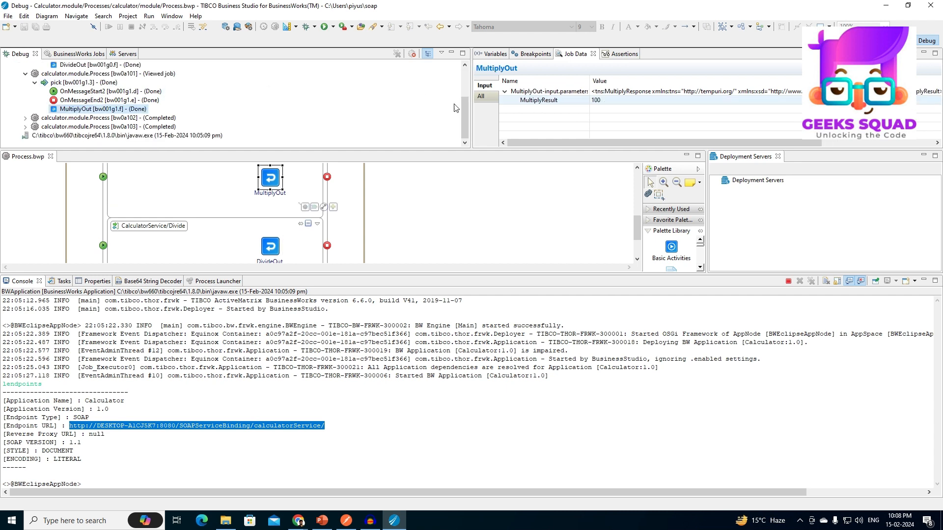
Expand the remaining completed process jobs and view the job data of the SubtractOut and AddOut activities.
click(25, 118)
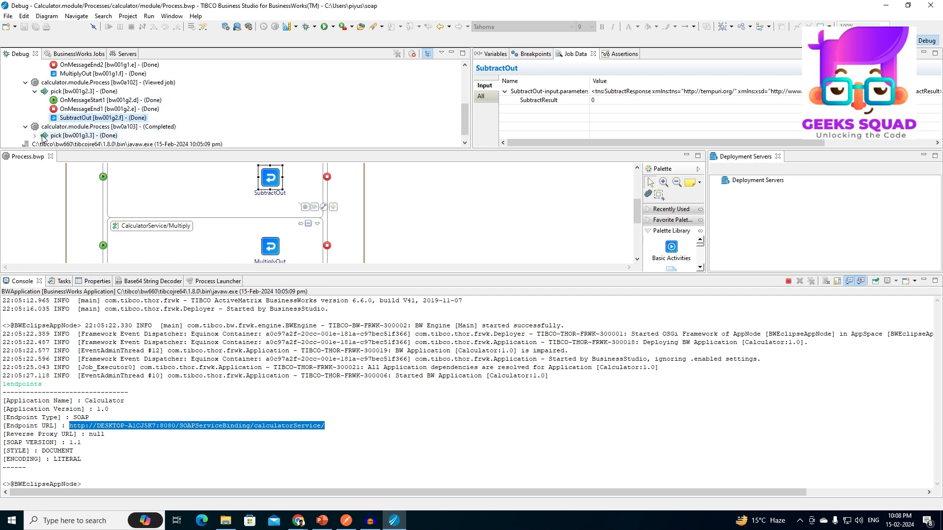
scroll(61, 138, down, 2)
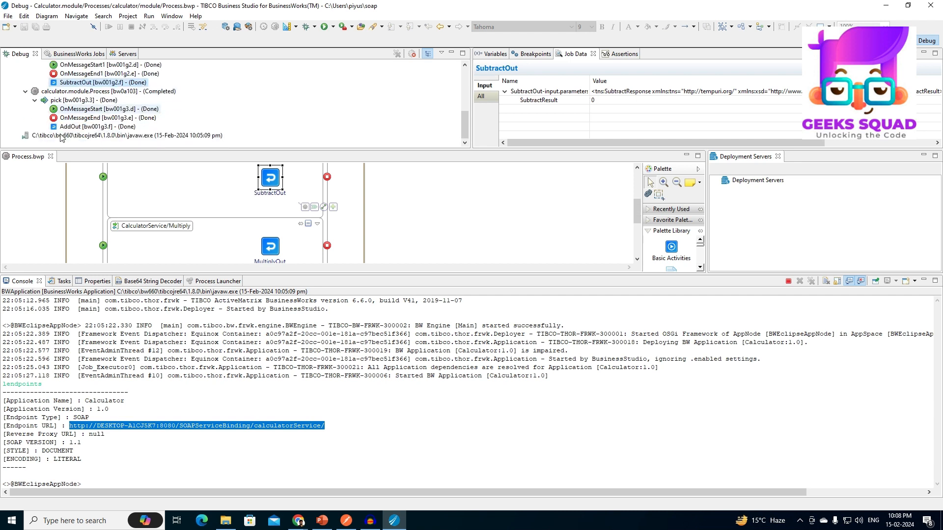
click(91, 126)
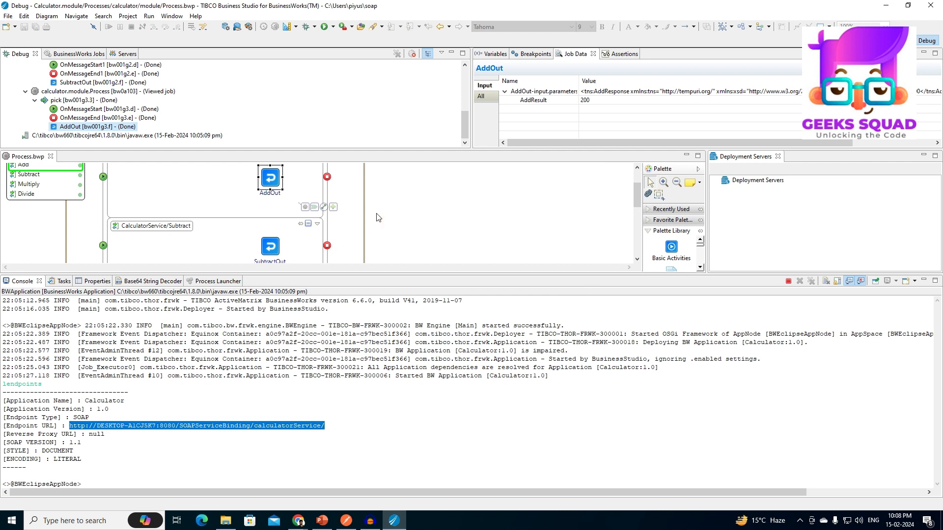
scroll(379, 217, up, 3)
scroll(391, 222, down, 2)
scroll(391, 222, down, 2)
scroll(395, 230, up, 2)
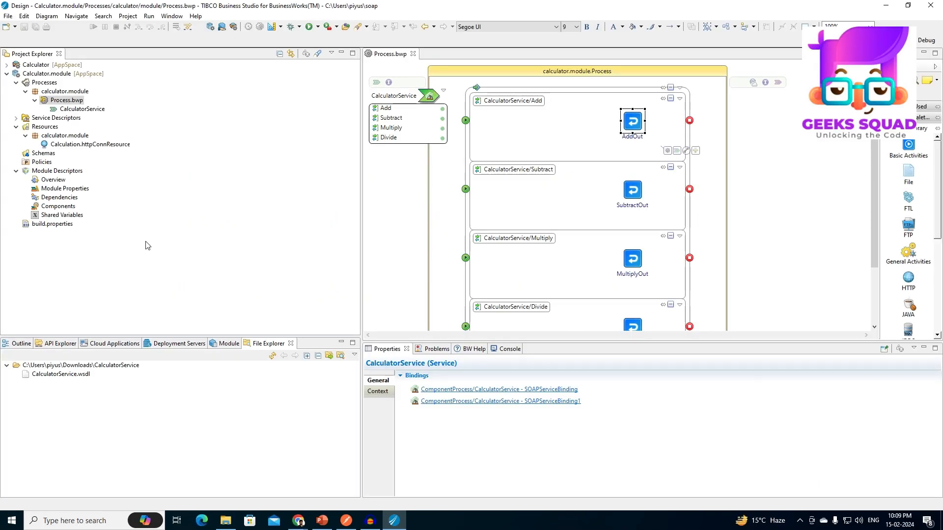
Select the CalculatorService service in the process diagram and open its SOAPServiceBinding binding.
click(76, 112)
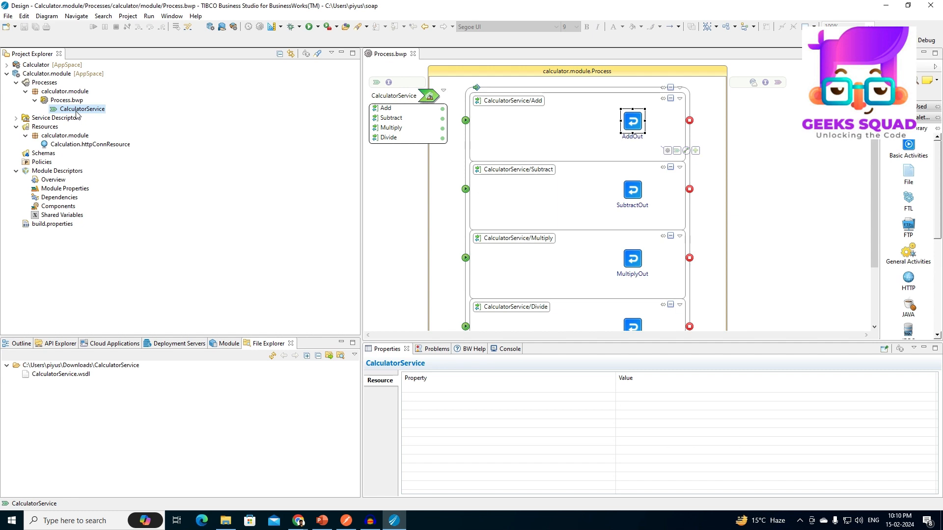
click(411, 95)
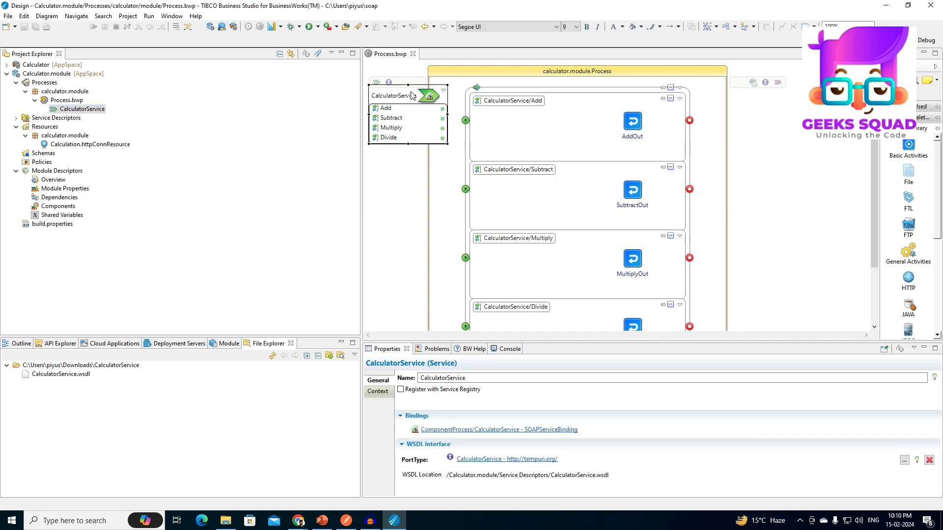
click(447, 431)
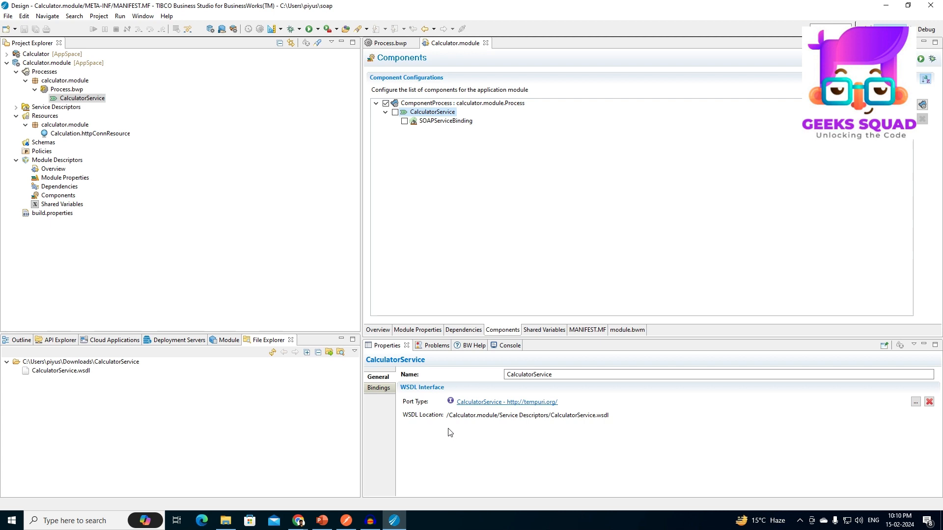
Review the CalculatorService's SOAPServiceBinding settings and look at its concrete WSDL generation wizard without generating anything.
click(379, 388)
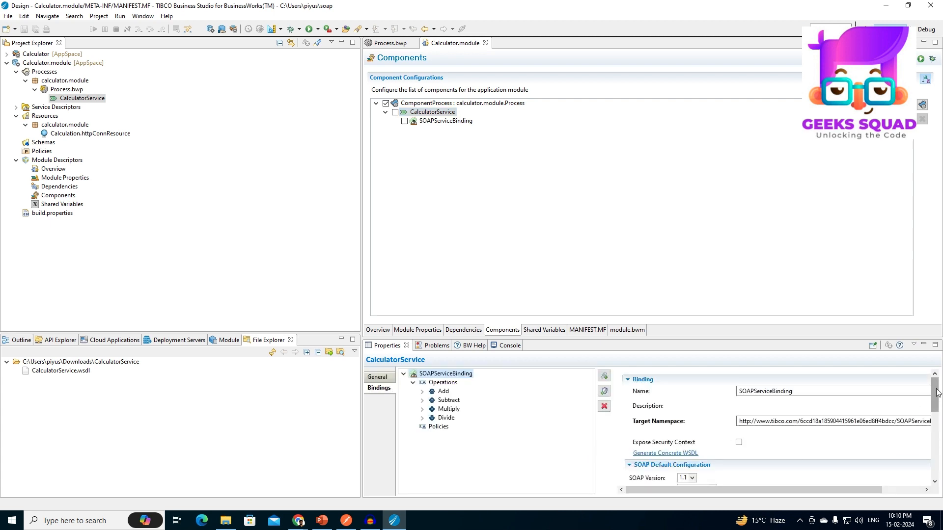
mouse_move(934, 392)
mouse_down()
mouse_move(935, 415)
mouse_move(934, 388)
mouse_up()
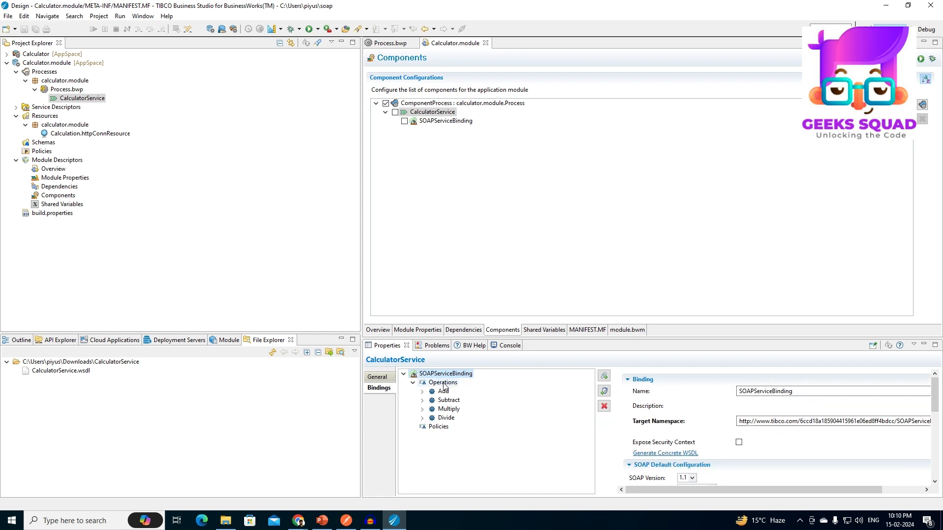
click(692, 453)
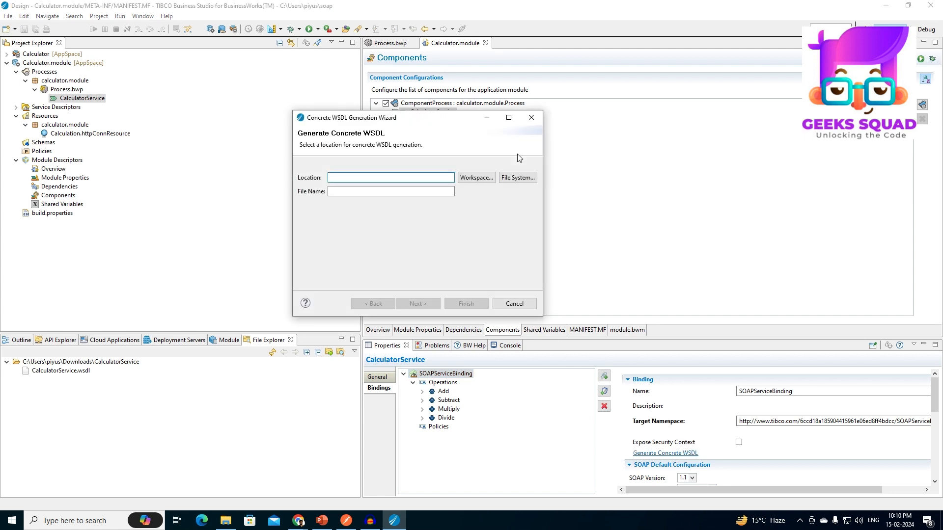
click(532, 119)
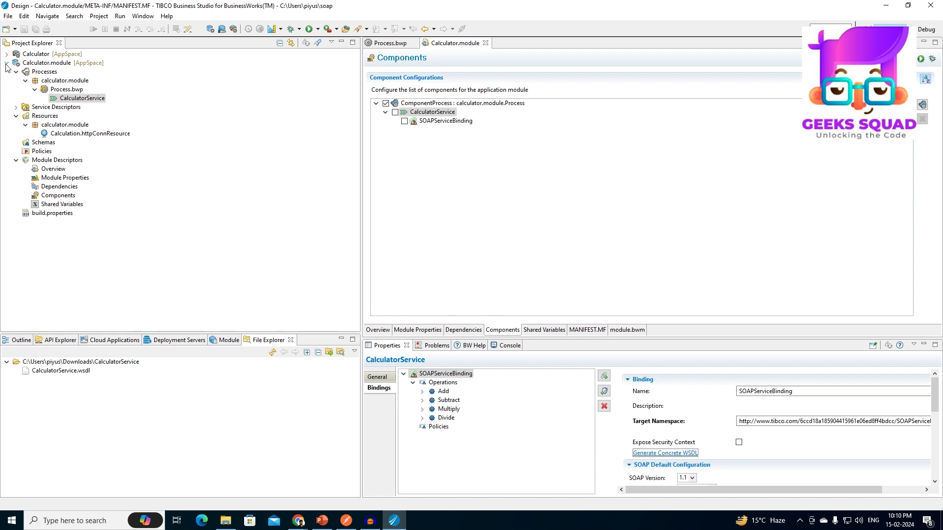
Create a BusinessWorks application project named TestCalculatorService with an application module and AppSpace as deployment target.
right_click(118, 230)
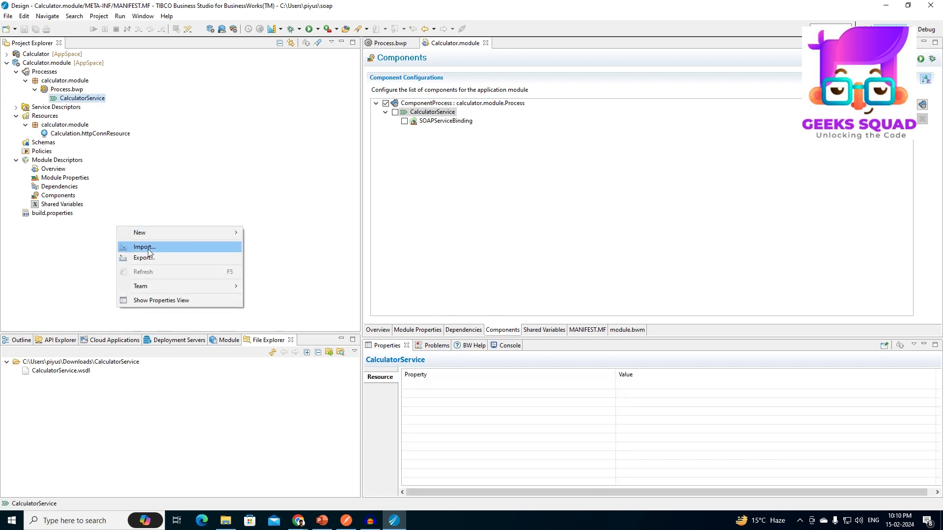
click(55, 229)
click(7, 63)
right_click(68, 163)
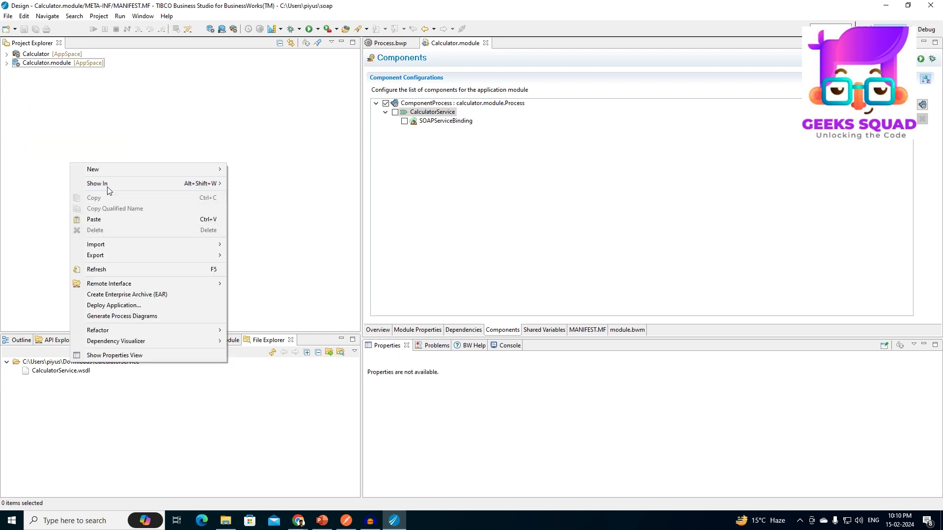
mouse_move(109, 169)
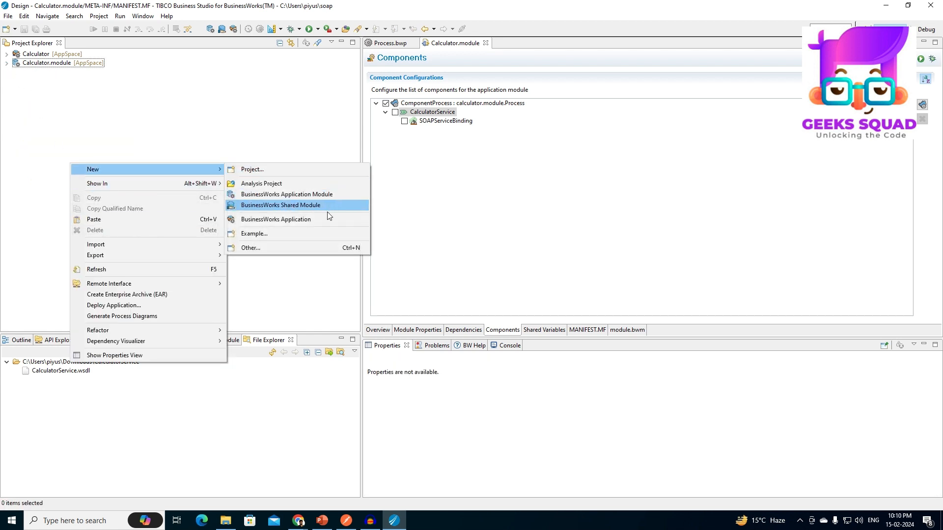
click(275, 218)
text(TestCalculatorService)
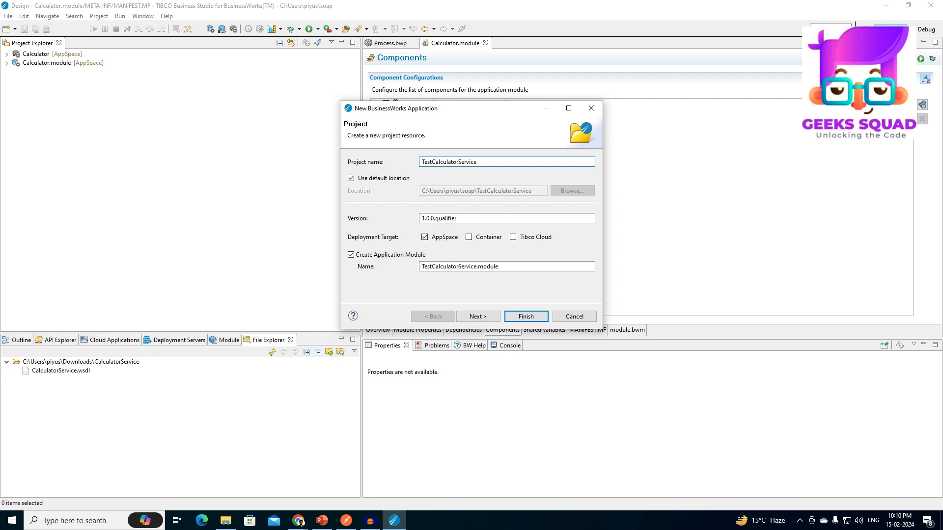
key(Return)
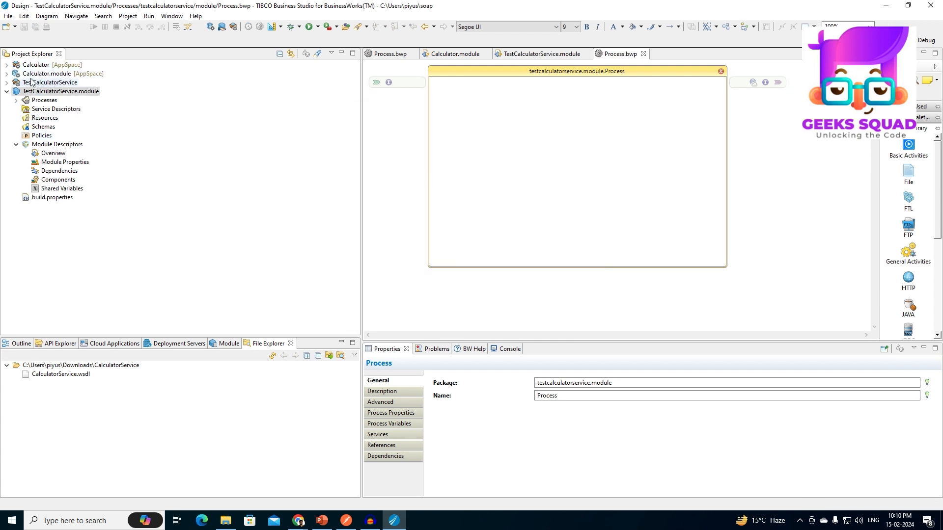
Start generating a concrete WSDL from Calculator.module's SOAPServiceBinding, choosing TestCalculatorService.module's Service Descriptors folder as location.
click(521, 54)
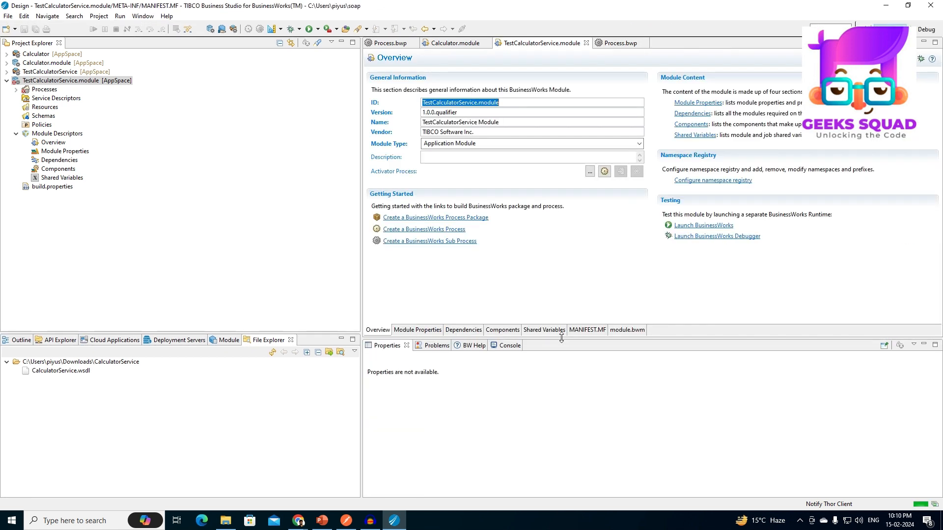
click(437, 44)
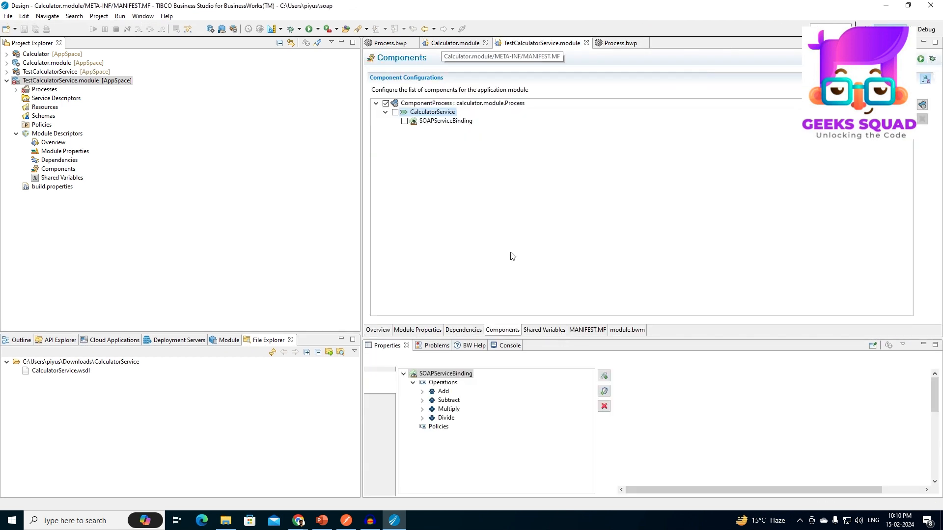
click(672, 453)
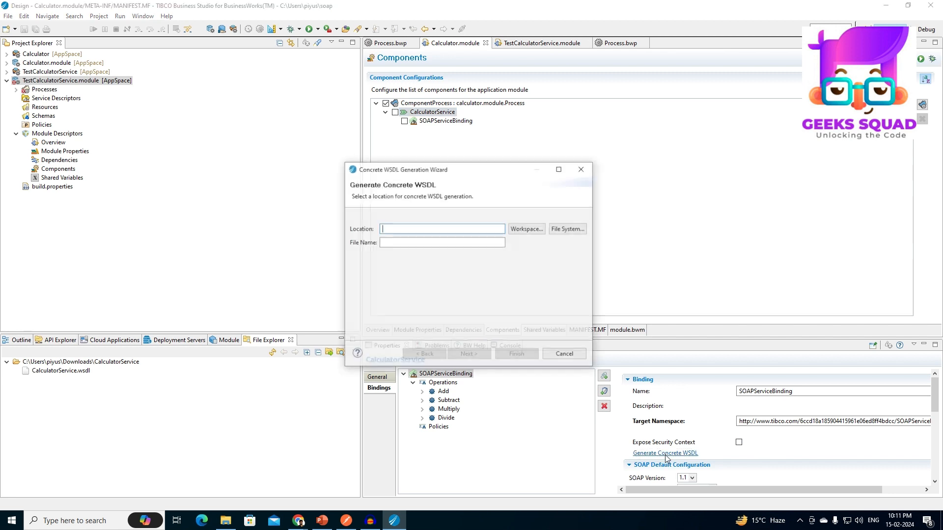
click(524, 229)
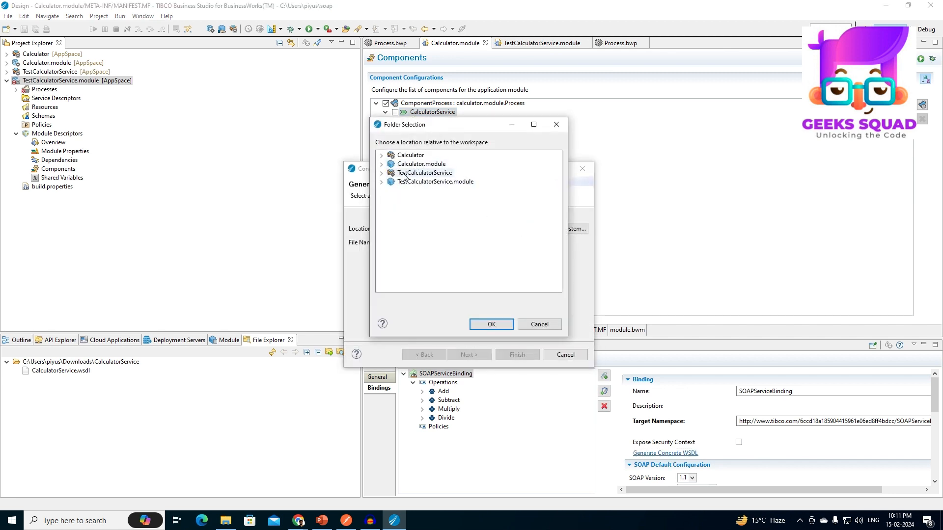
click(382, 181)
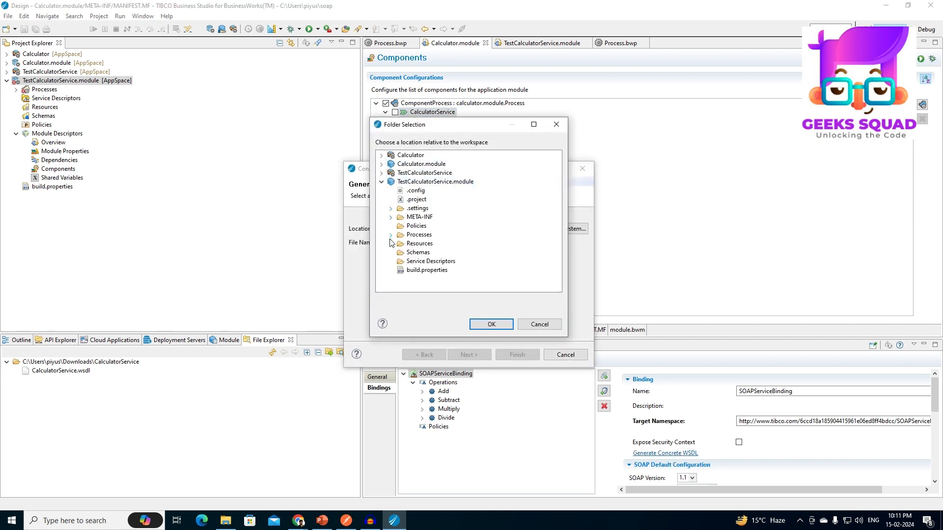
click(427, 261)
click(492, 324)
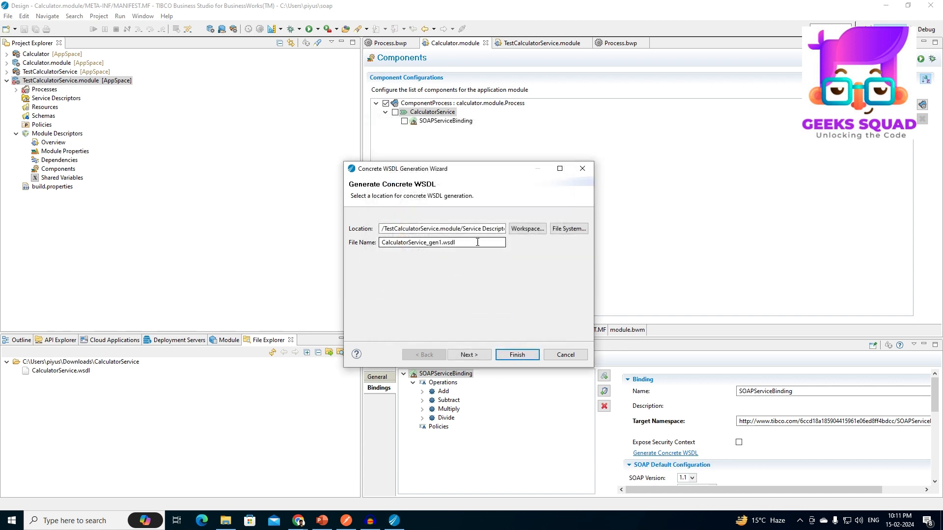
Generate the concrete WSDL with the abstract WSDL and schema embedded, and select the new file under TestCalculatorService.module's Service Descriptors.
click(476, 354)
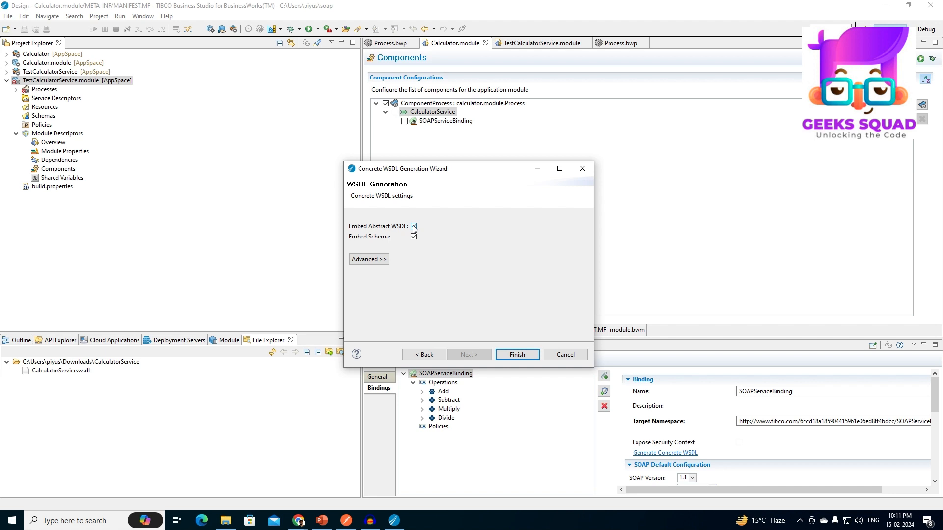
click(414, 227)
click(521, 353)
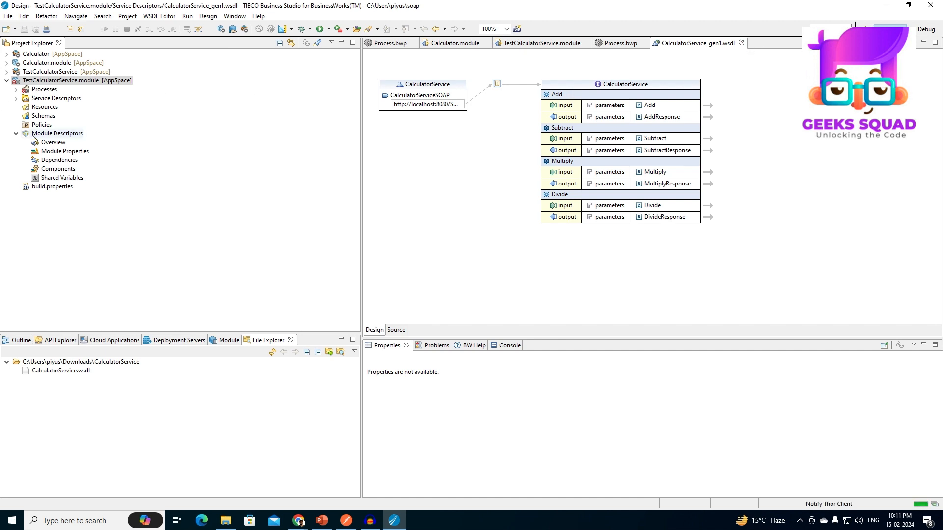
click(17, 98)
click(73, 106)
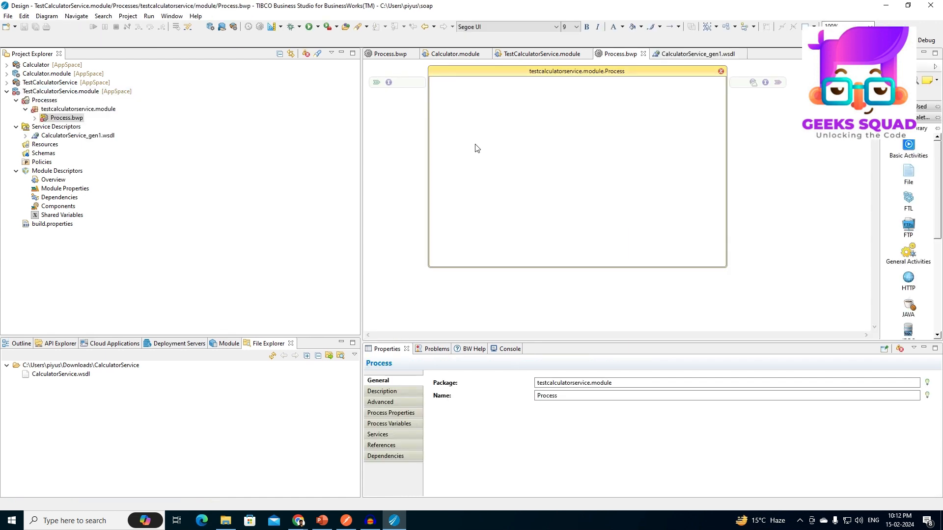
Add a Timer activity to TestCalculatorService.module's process and create a reference from CalculatorService_gen1.wsdl.
right_click(476, 146)
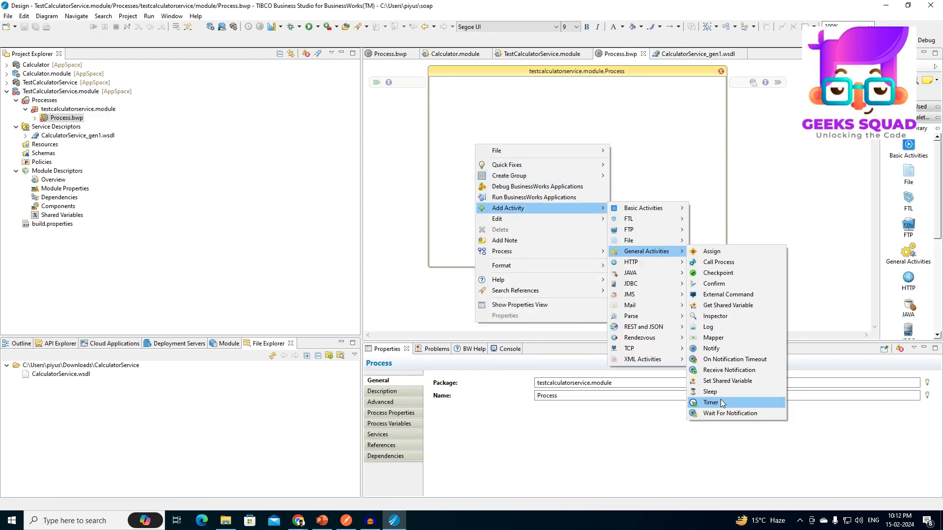
click(687, 404)
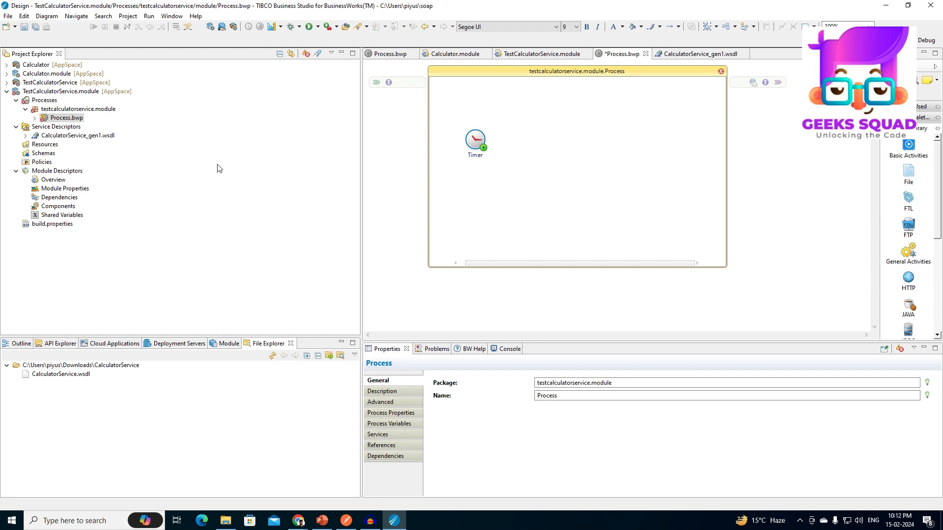
drag(58, 137, 774, 111)
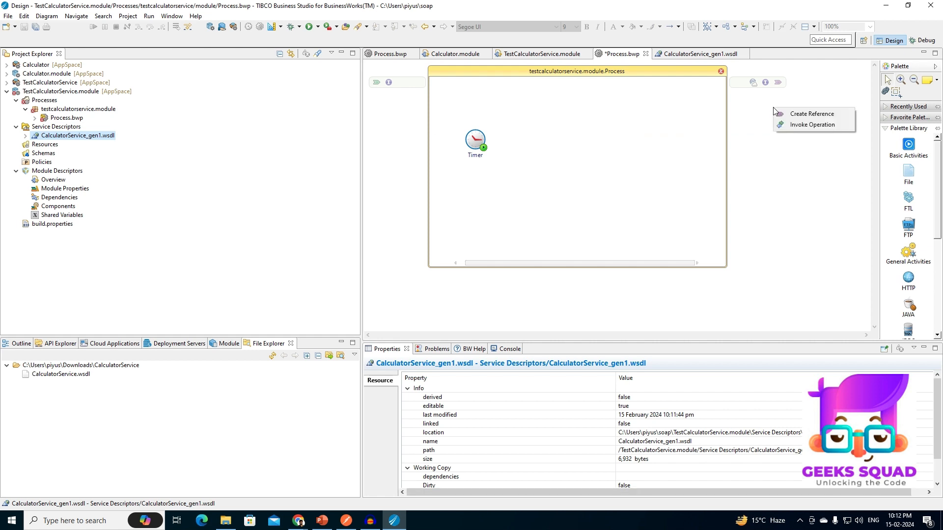
click(803, 115)
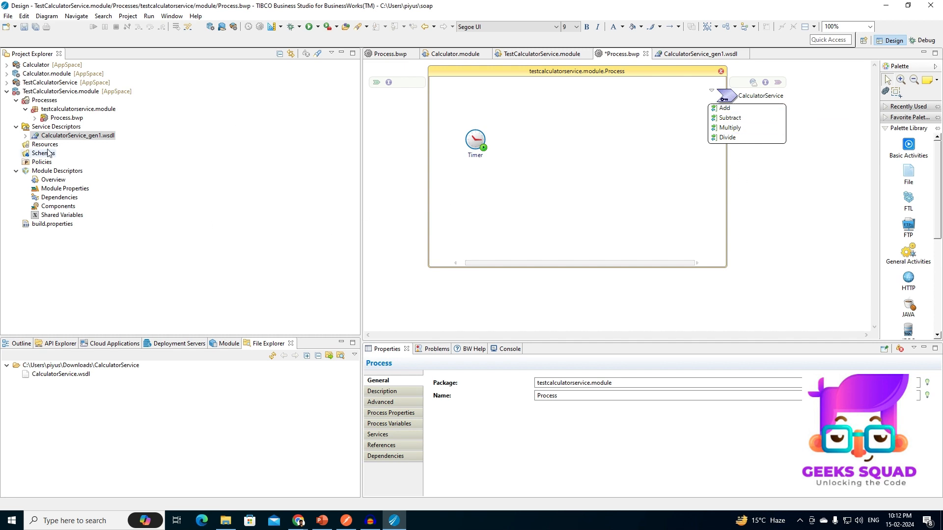
Set the CalculatorService reference's type to Binding Reference and add a SOAP binding to it.
click(749, 98)
click(925, 392)
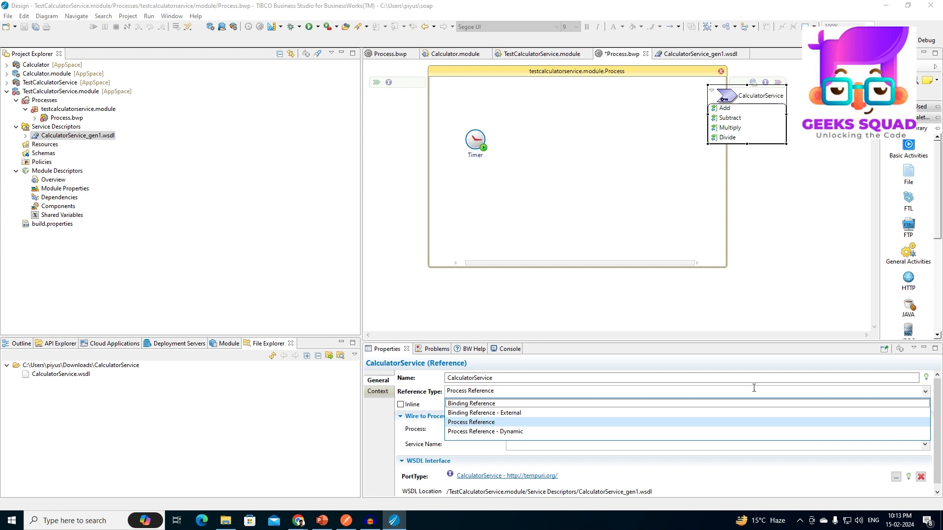
click(501, 403)
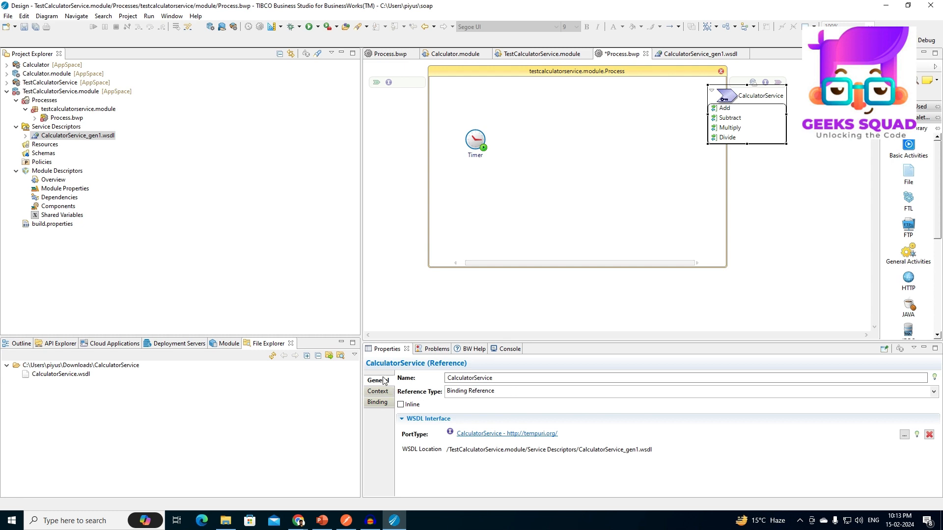
click(378, 403)
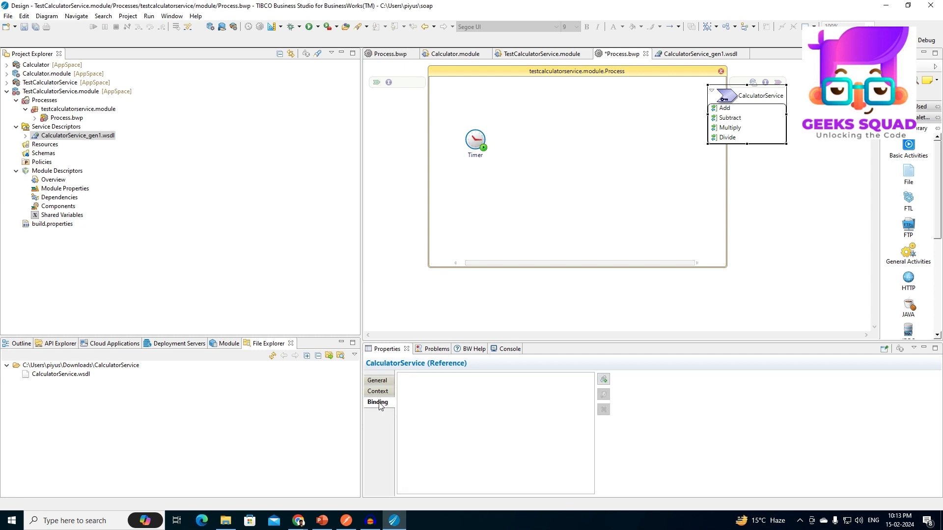
click(602, 380)
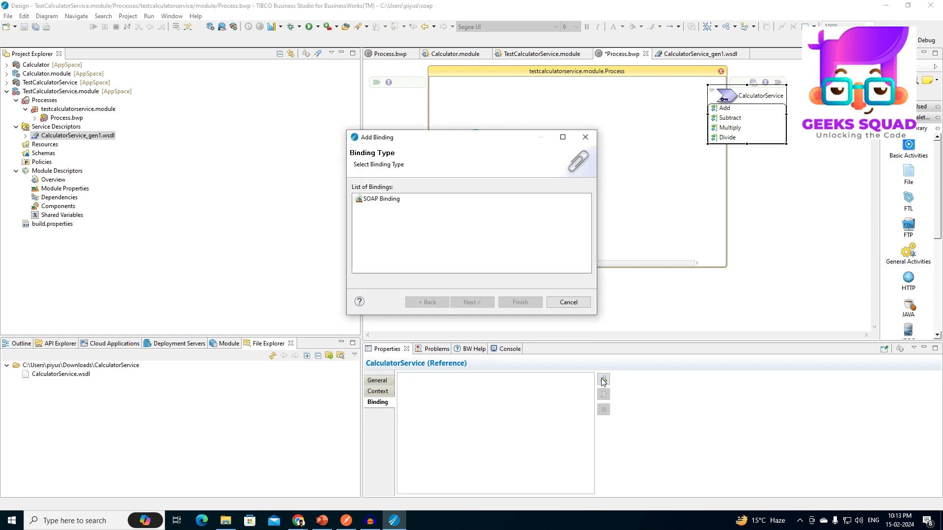
click(382, 199)
click(513, 300)
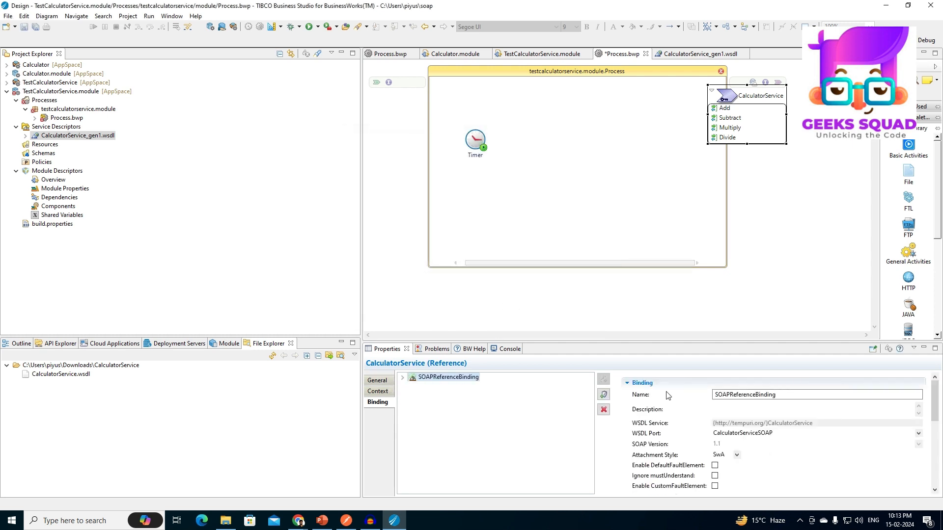
Create a shared HTTP client resource named CalculatorResource for the SOAP reference binding's transport configuration.
click(403, 378)
click(411, 386)
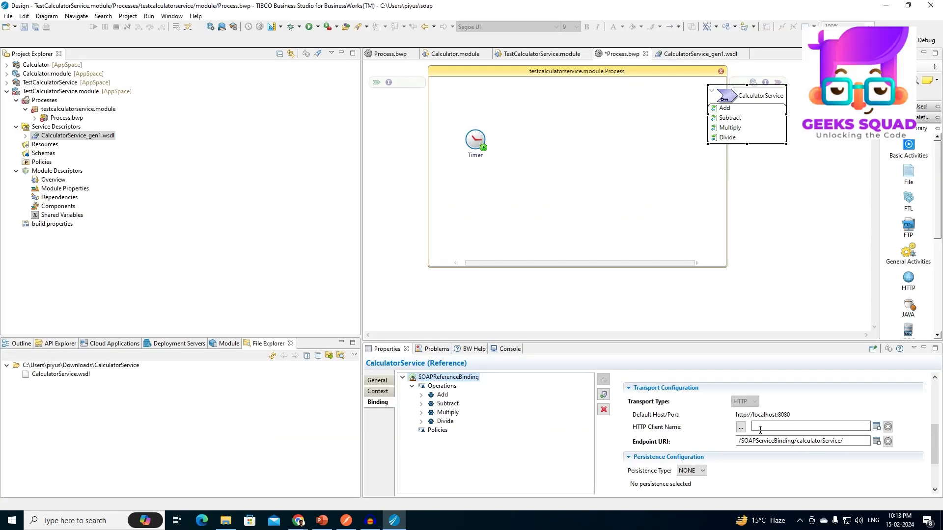
click(740, 426)
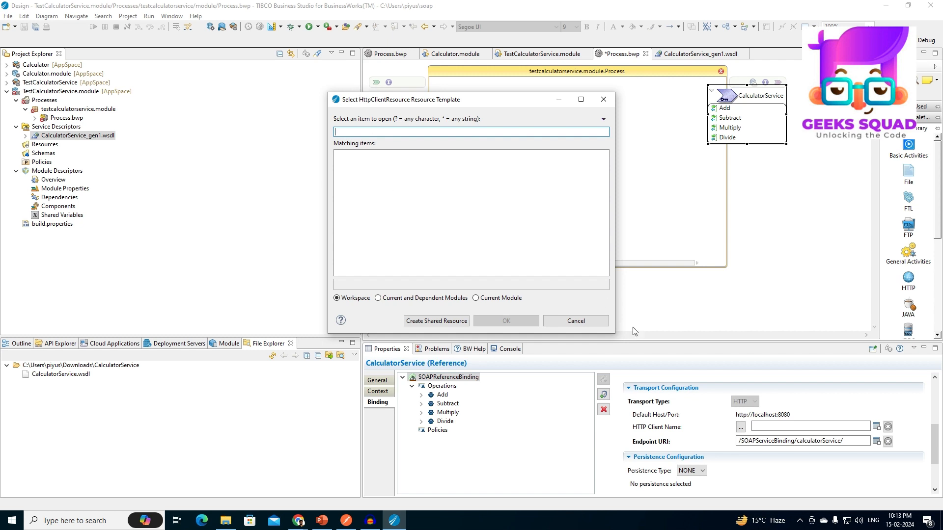
click(431, 320)
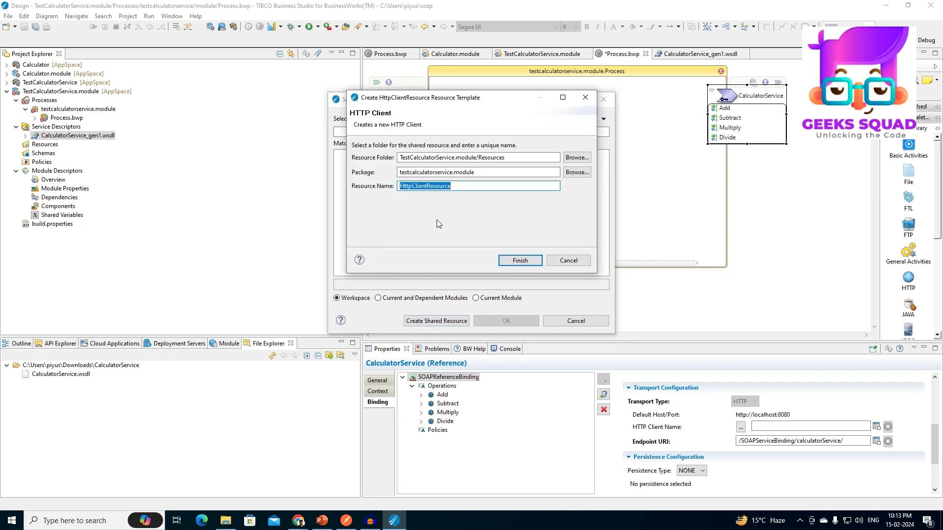
drag(454, 190, 294, 190)
text(CalculatorresourceR)
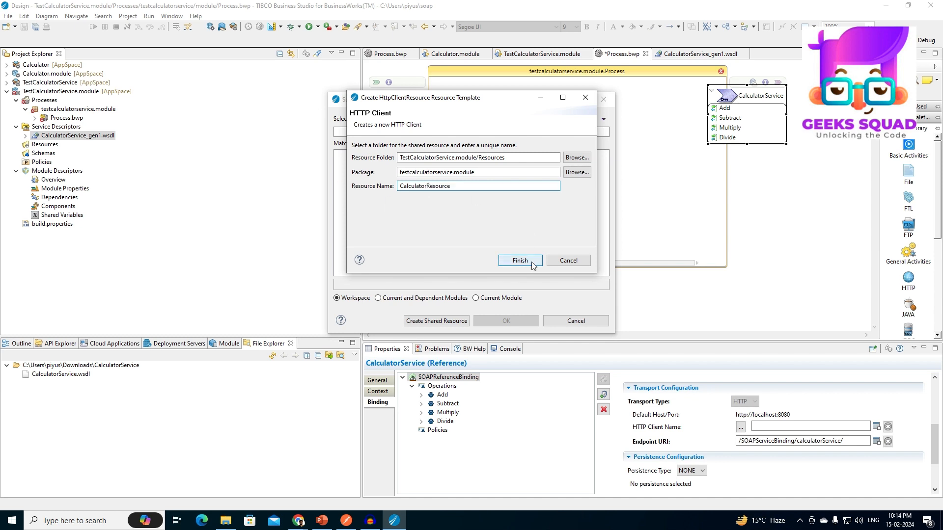
click(533, 259)
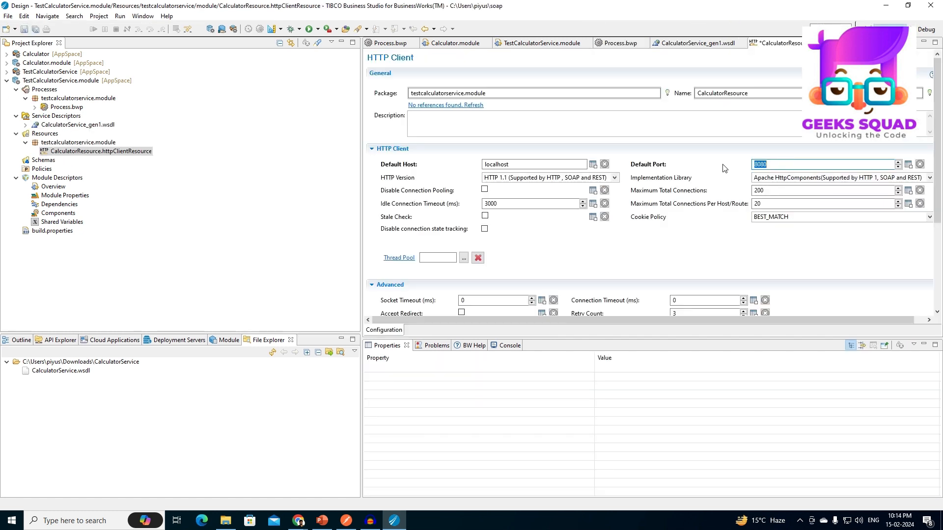
Save the CalculatorResource HTTP client and link its default host to the module property BW.HOST.NAME.
key(ctrl+s)
click(540, 164)
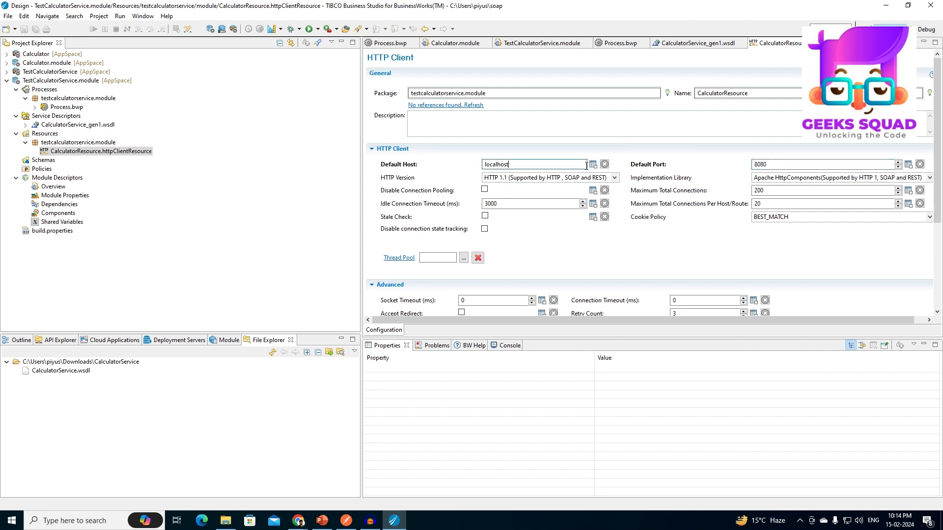
click(592, 165)
click(627, 187)
click(568, 164)
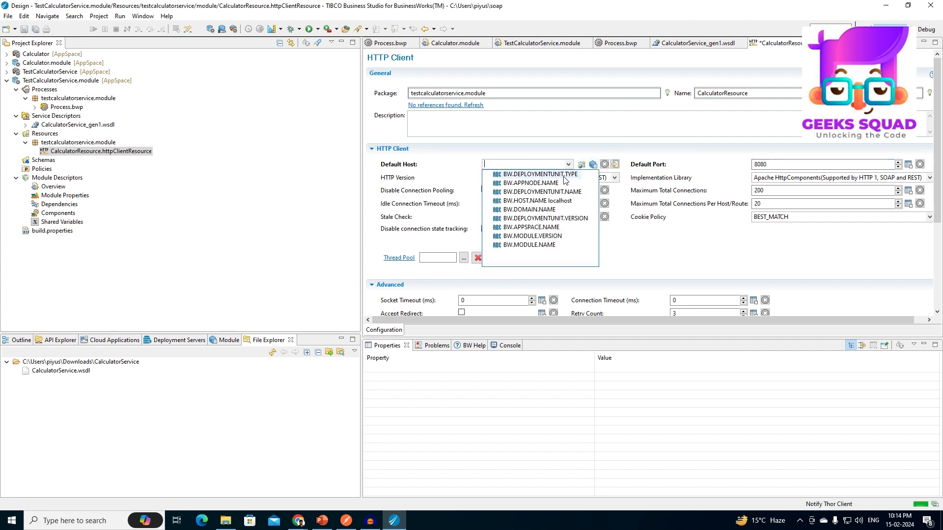
click(557, 202)
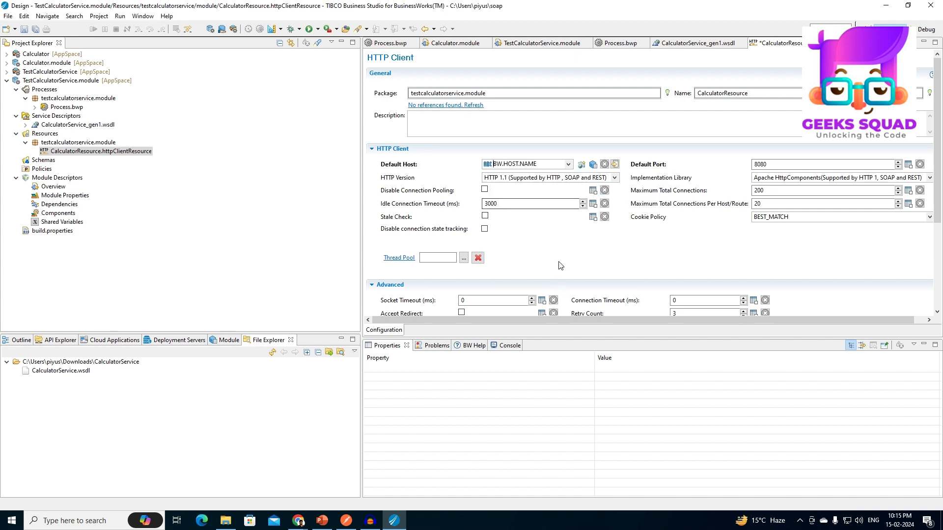
Save the HTTP client, connect the Timer in TestCalculatorService.module's process to the Add, Divide, Multiply and Subtract activities, and save the process.
key(ctrl+s)
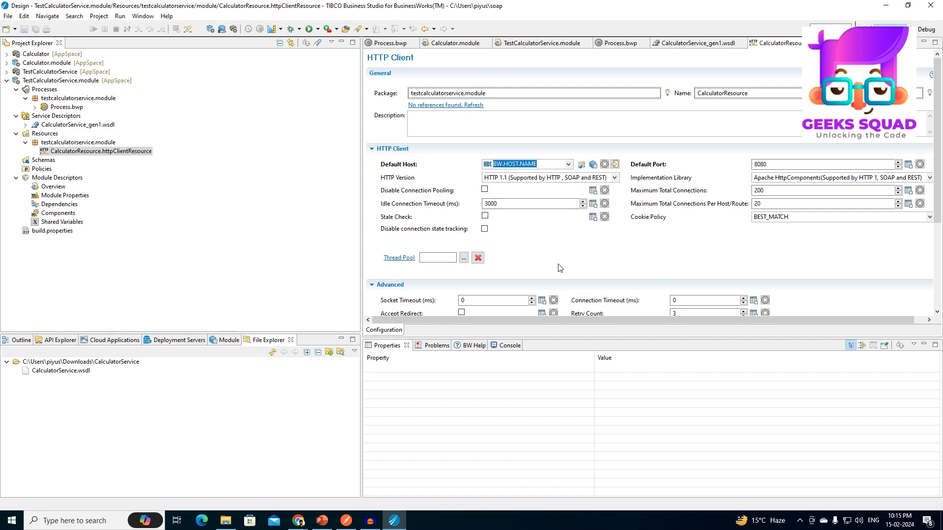
double_click(66, 107)
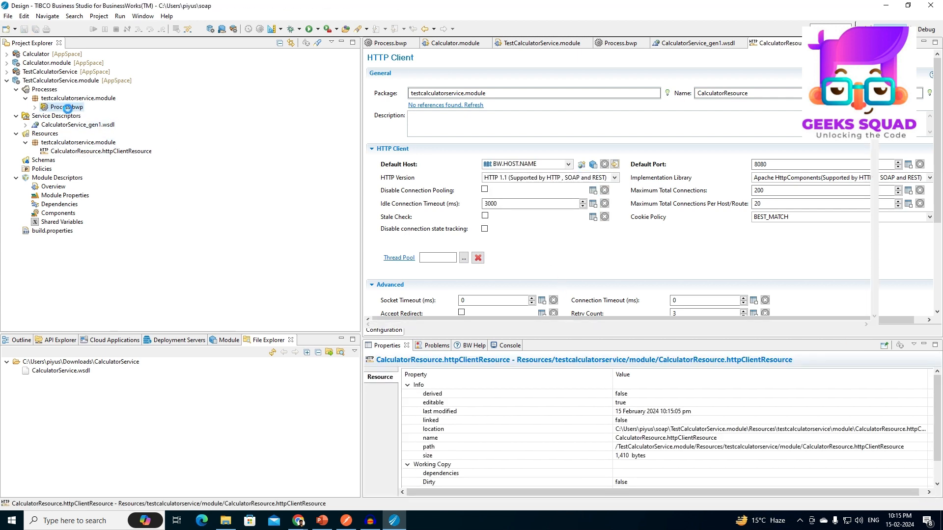
drag(517, 170, 563, 179)
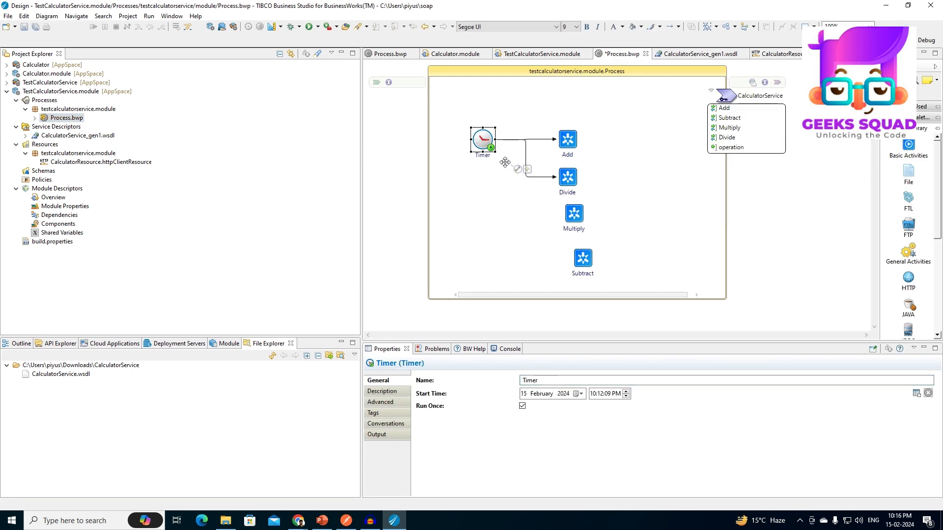
drag(519, 174, 572, 214)
drag(518, 169, 582, 258)
click(563, 156)
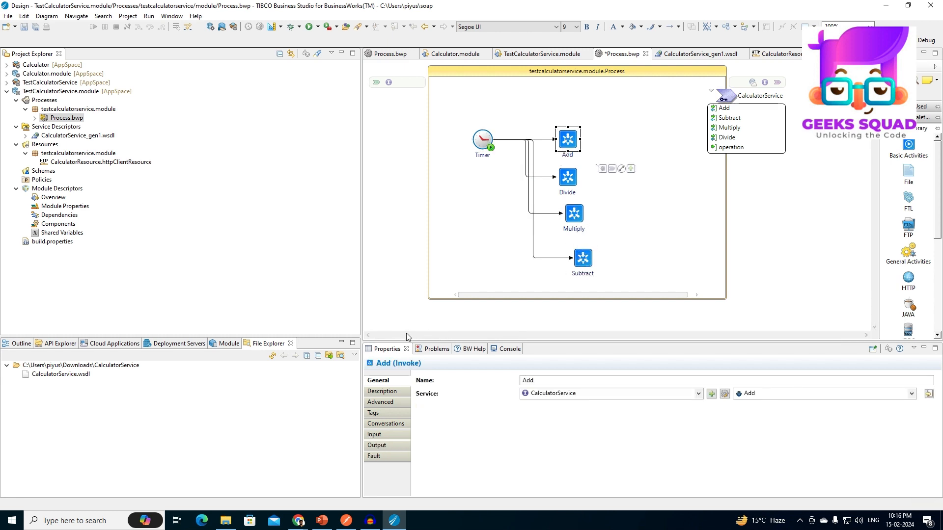
key(ctrl+a)
key(ctrl+s)
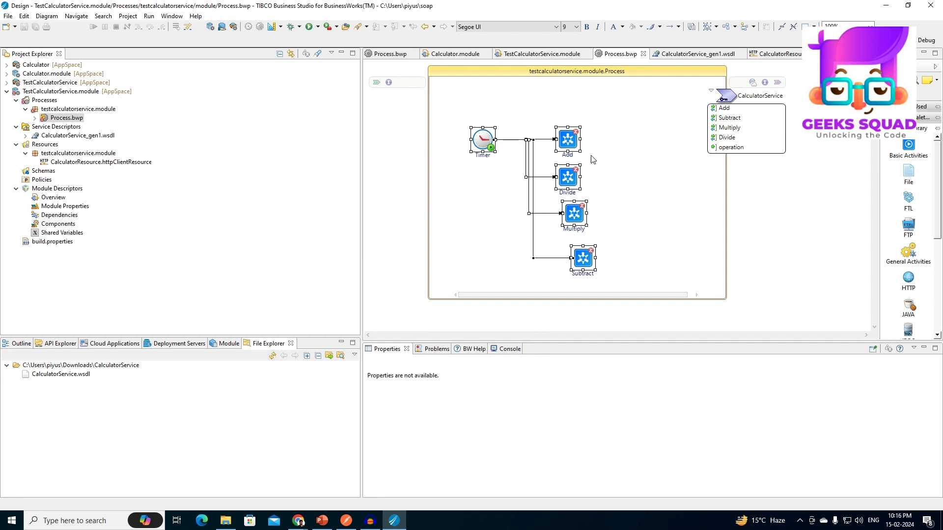
Set the Add activity's input parameters intA to 100 and intB to 100.
click(567, 140)
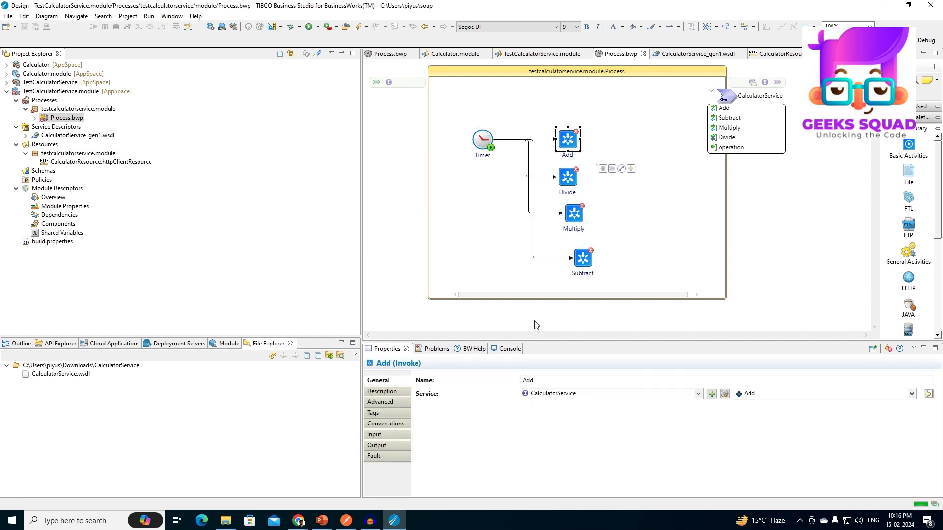
click(400, 435)
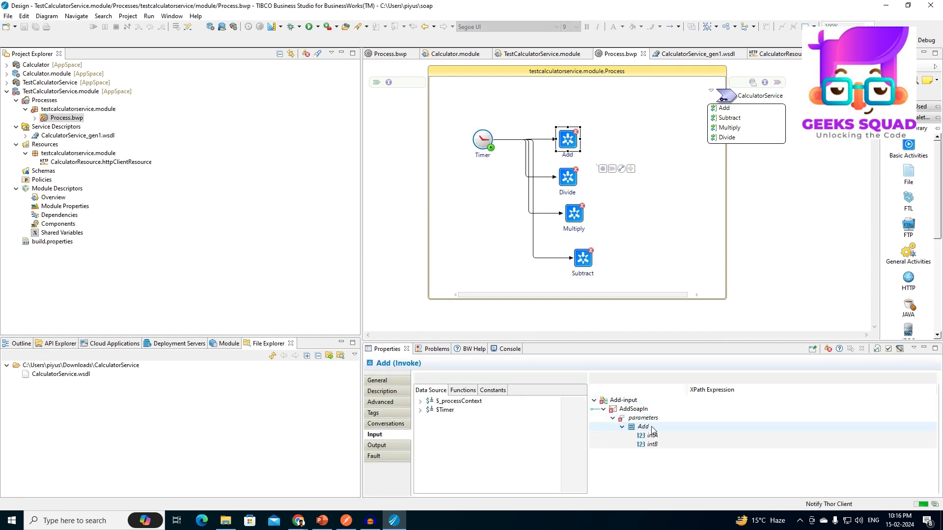
click(687, 435)
text(10)
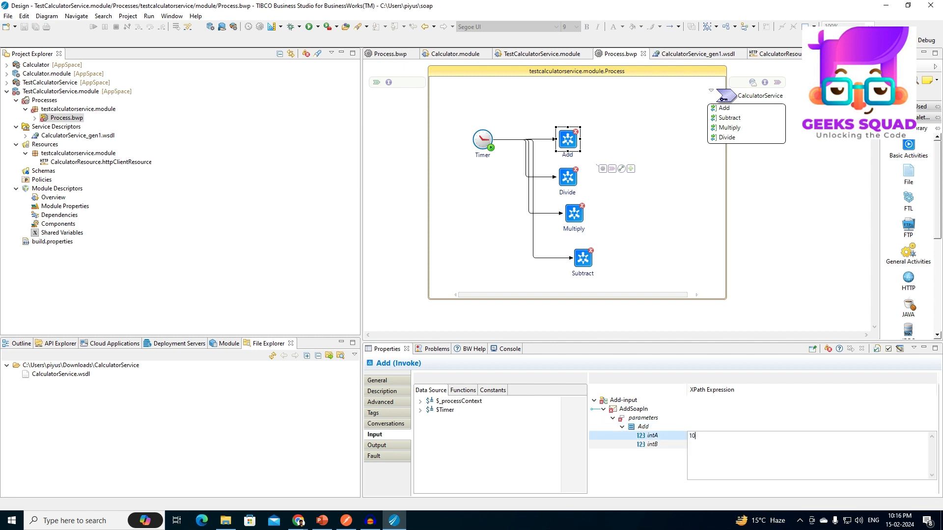
text(0)
click(690, 444)
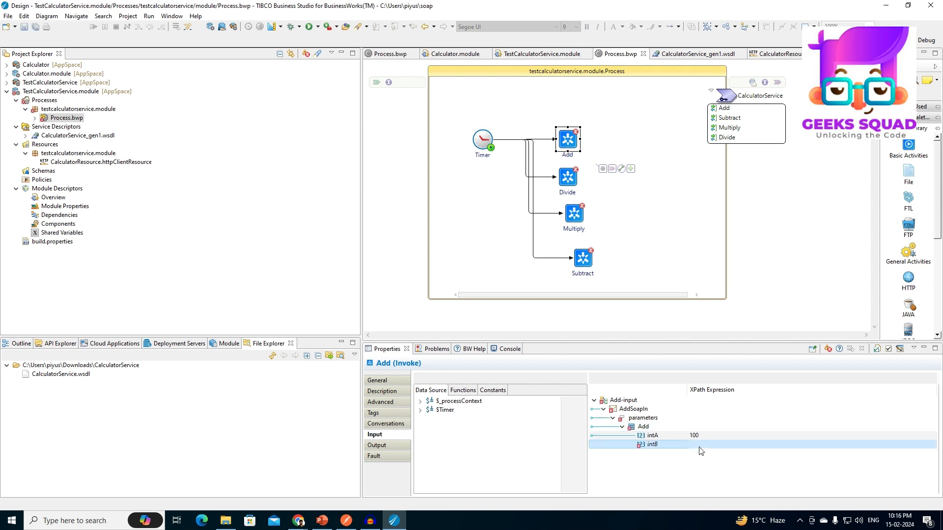
text(100)
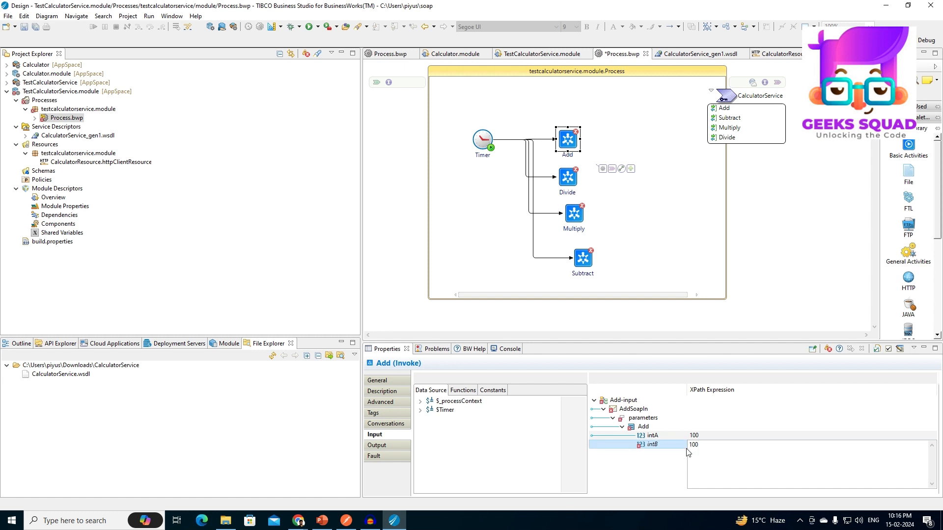
Set the Divide activity's input parameters intA to 100 and intB to 100.
click(576, 176)
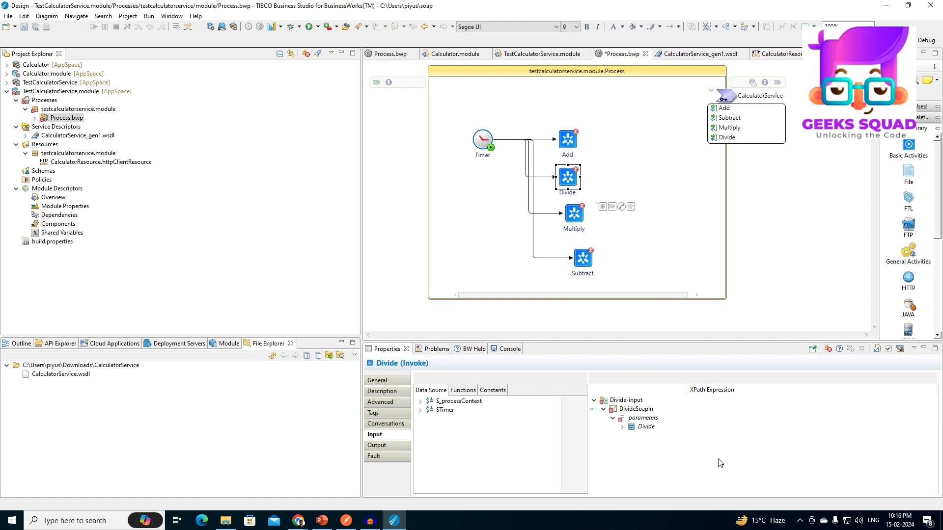
click(622, 426)
click(695, 437)
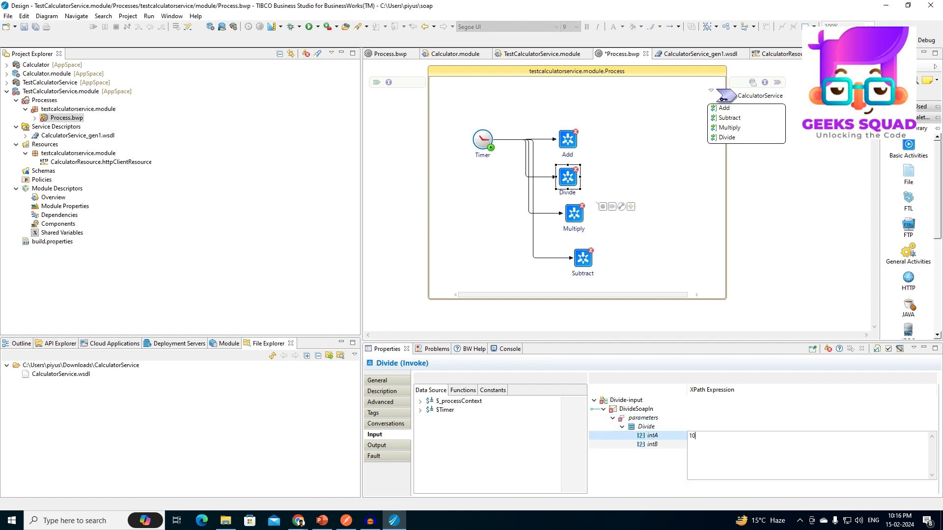
click(665, 449)
click(701, 451)
text(100)
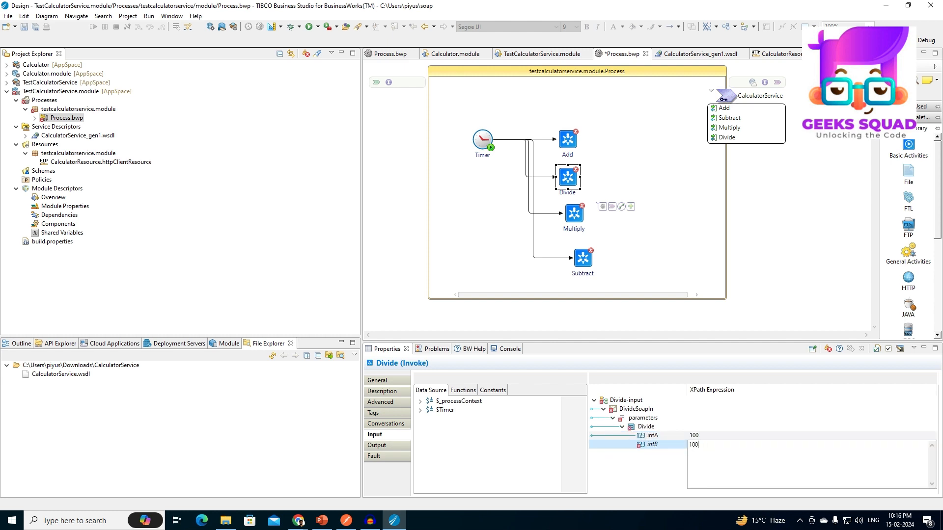
click(682, 428)
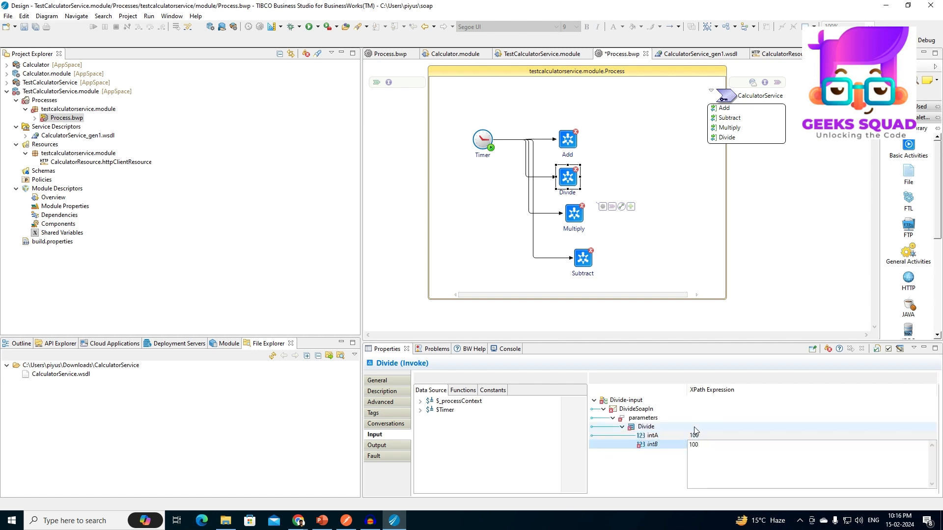
Set the Multiply activity's input parameters intA to 10 and intB to 10 and save the process.
click(571, 228)
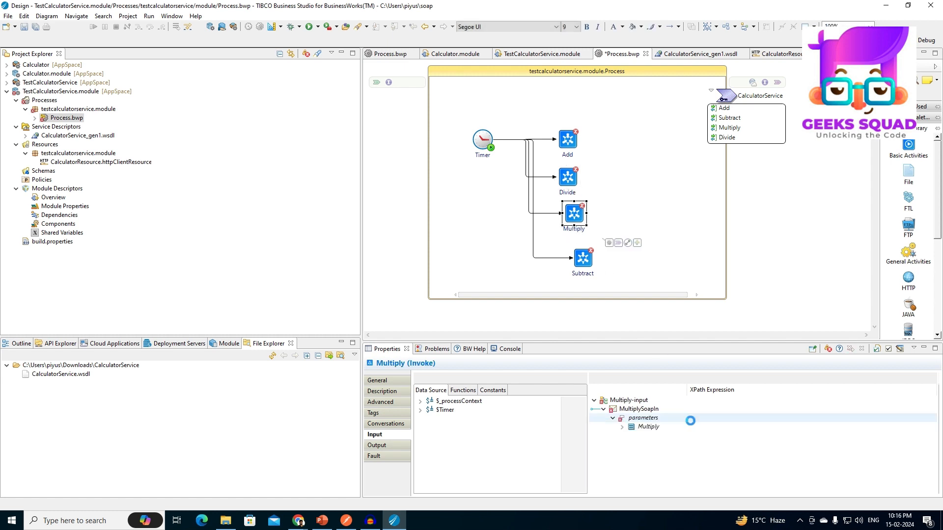
click(622, 427)
click(685, 436)
click(694, 433)
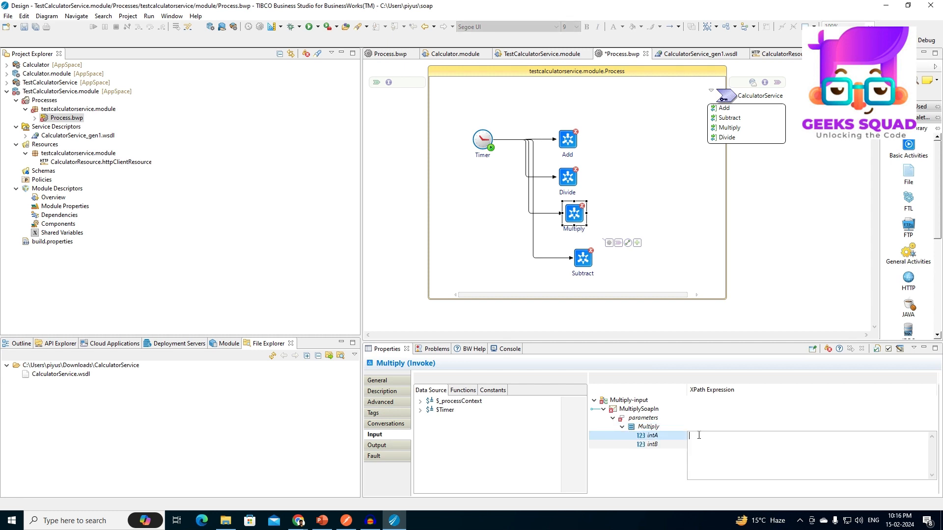
click(692, 445)
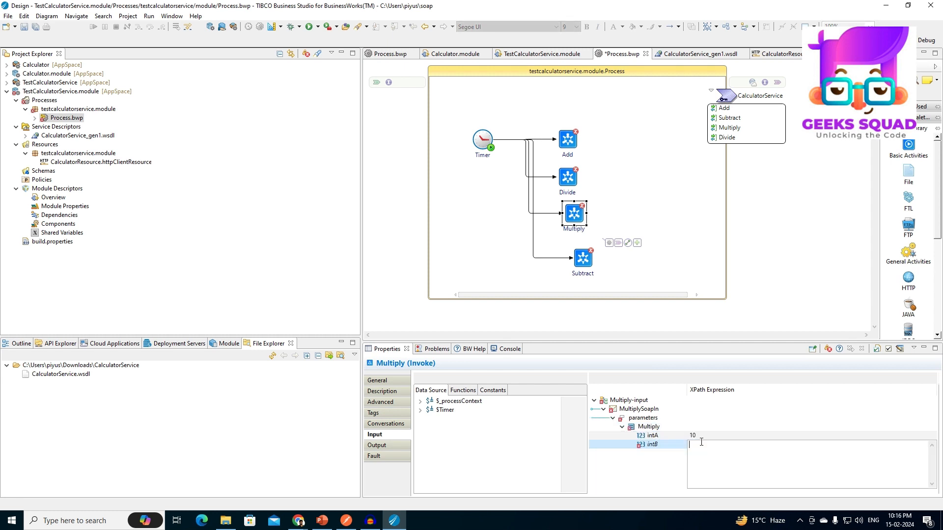
text(10)
click(661, 417)
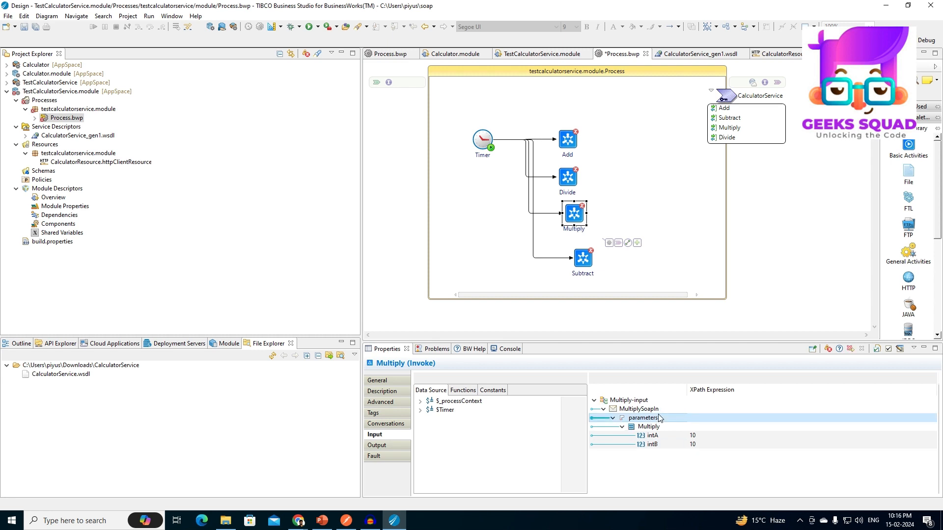
key(ctrl+s)
Set the Subtract activity's input parameters intA to 200 and intB to 100 and save the process.
click(581, 259)
double_click(649, 427)
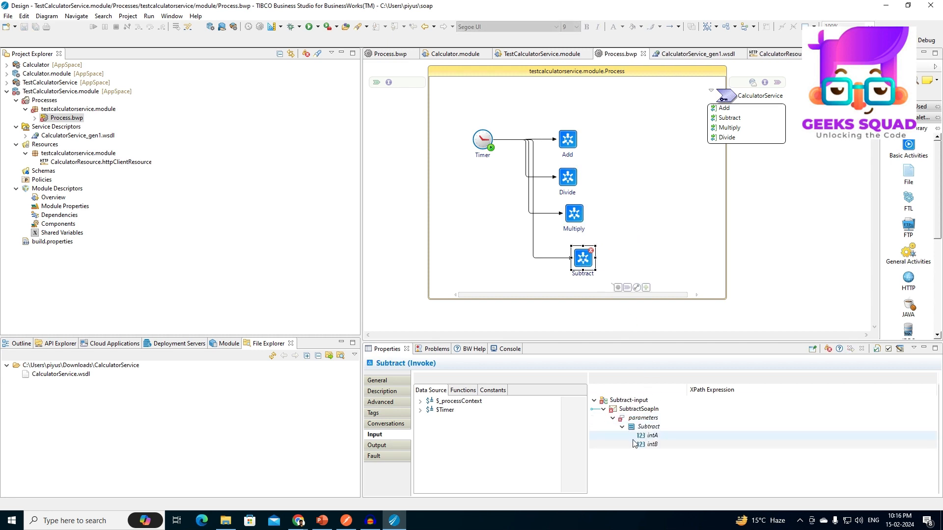
click(710, 436)
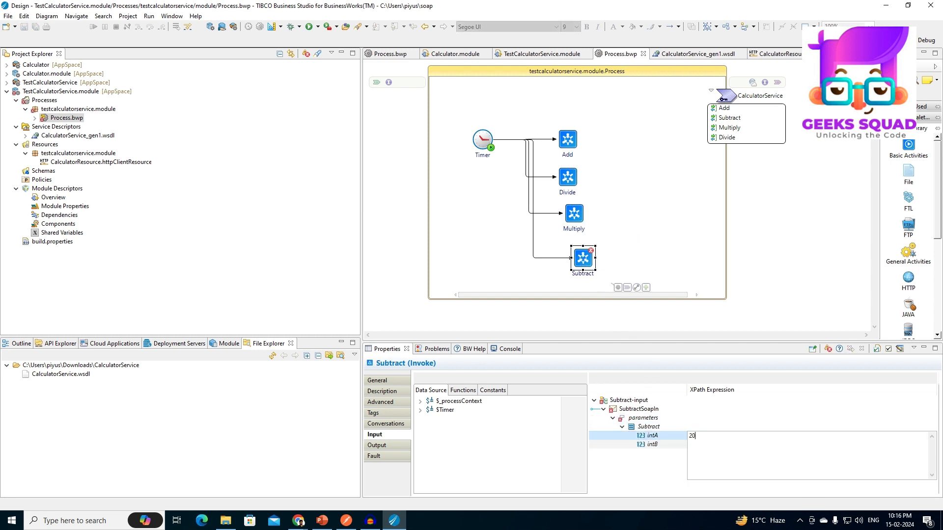
click(675, 444)
text(1)
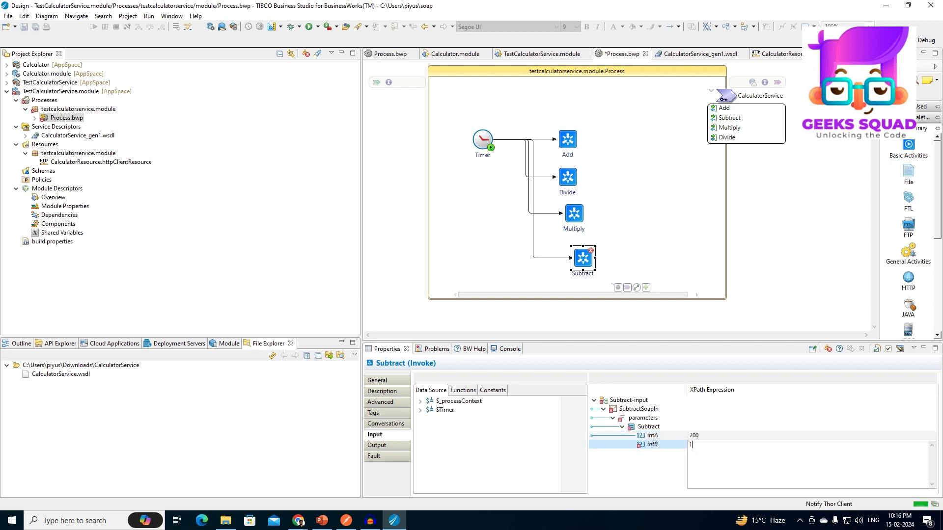
text(00)
click(692, 436)
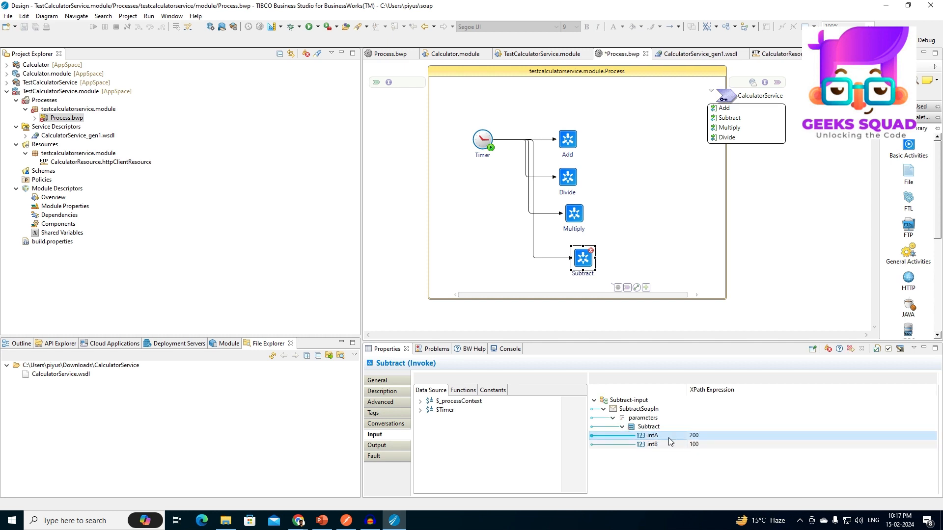
key(ctrl+s)
Close all open editors and reopen Process.bwp of TestCalculatorService.module.
right_click(623, 61)
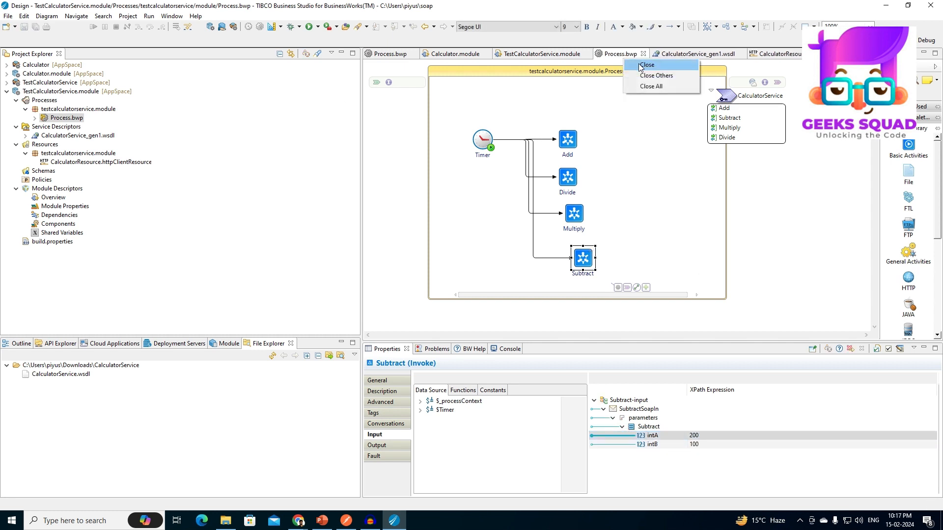
click(648, 88)
double_click(59, 107)
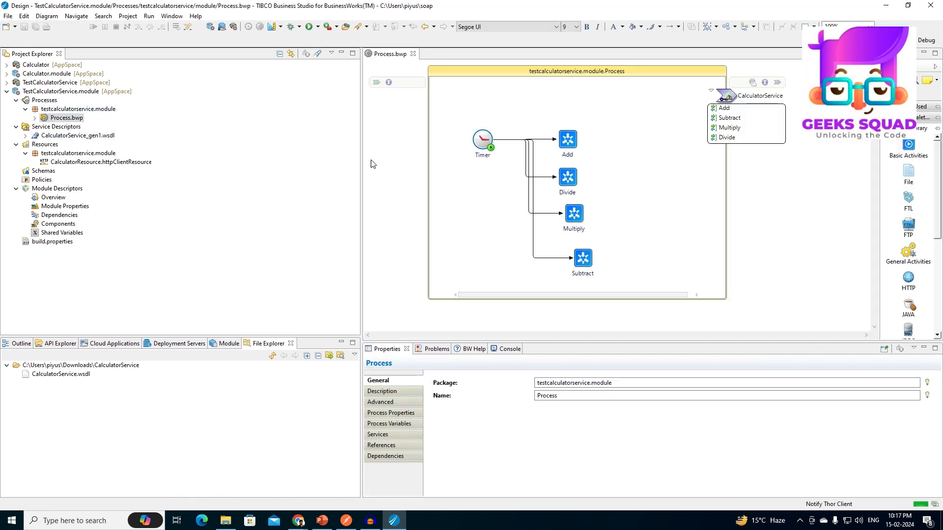
Line up the Add, Divide and Multiply activities above Subtract in the process diagram and save it.
click(568, 139)
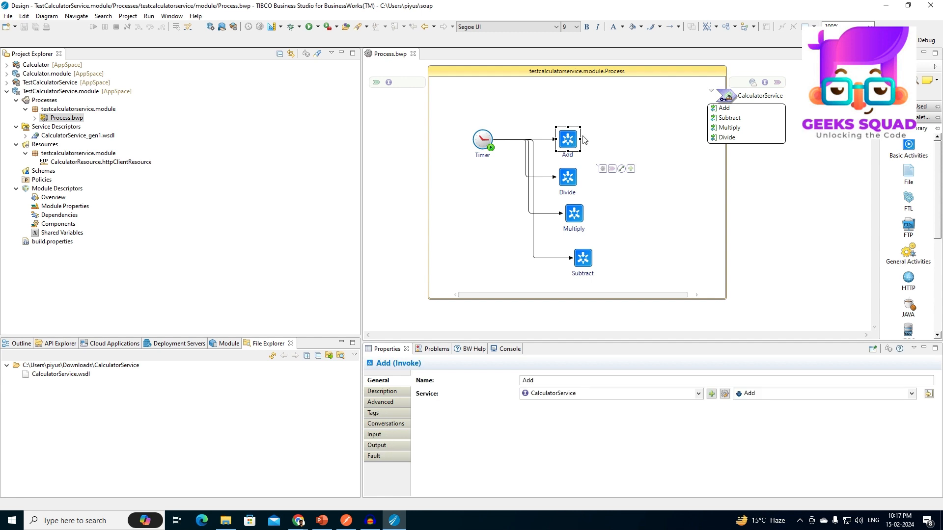
drag(568, 138, 583, 140)
click(568, 178)
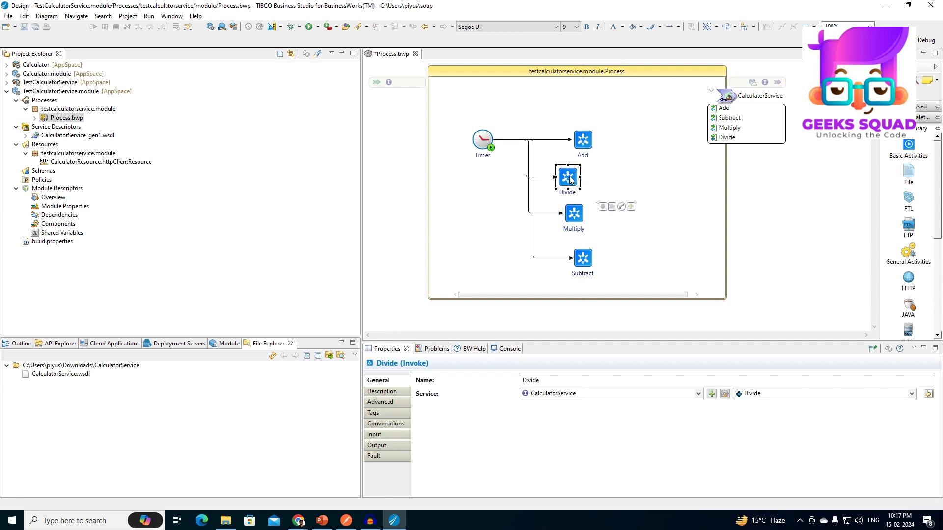
drag(569, 177, 579, 180)
drag(579, 216, 588, 222)
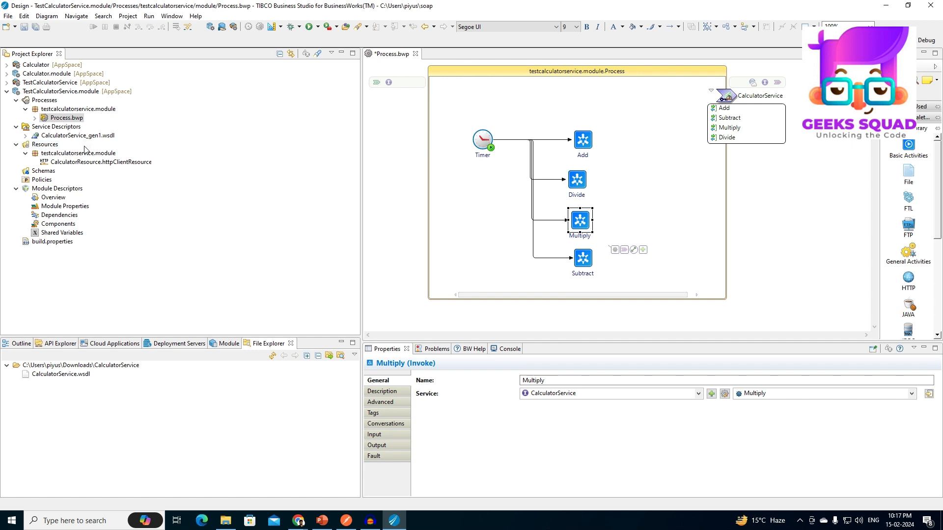
key(ctrl+s)
Insert a Sleep activity with IntervalInMillisec 1000 between the Timer and the four calculator invoke activities.
click(490, 142)
drag(520, 169, 497, 213)
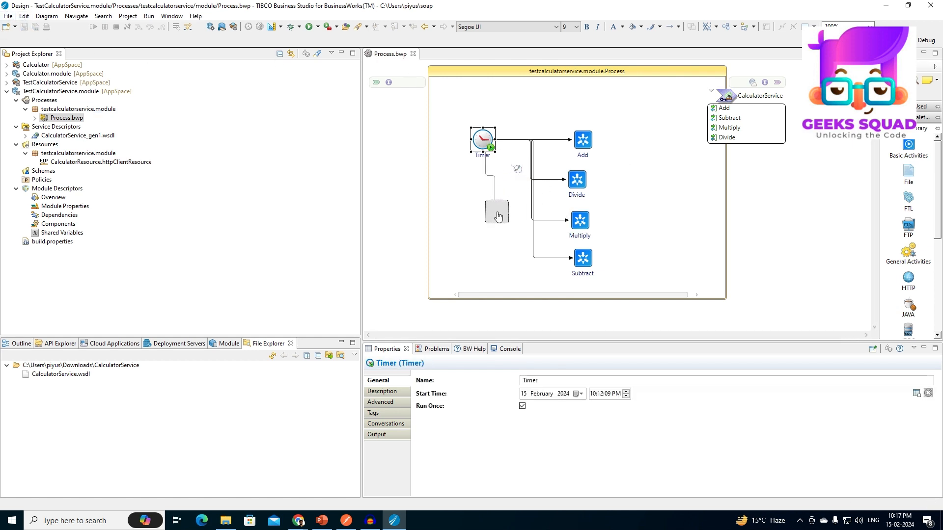
mouse_move(530, 265)
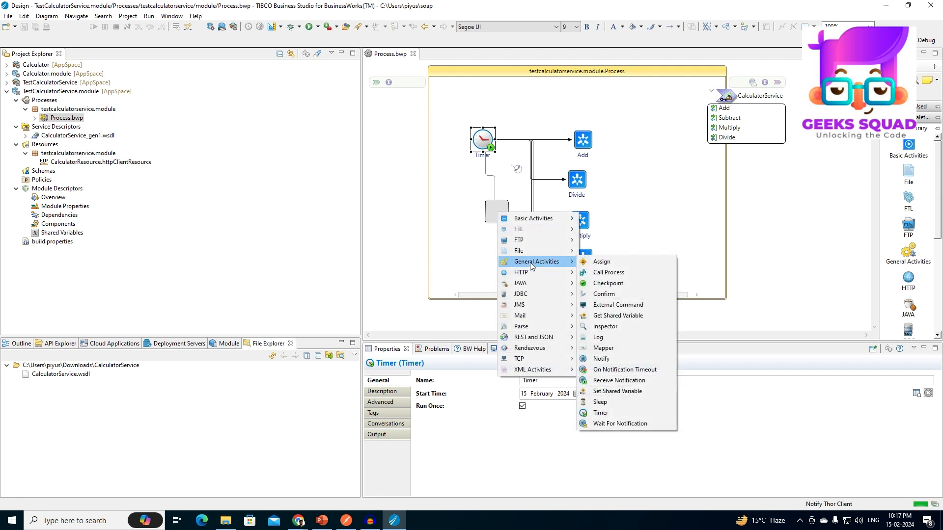
click(600, 401)
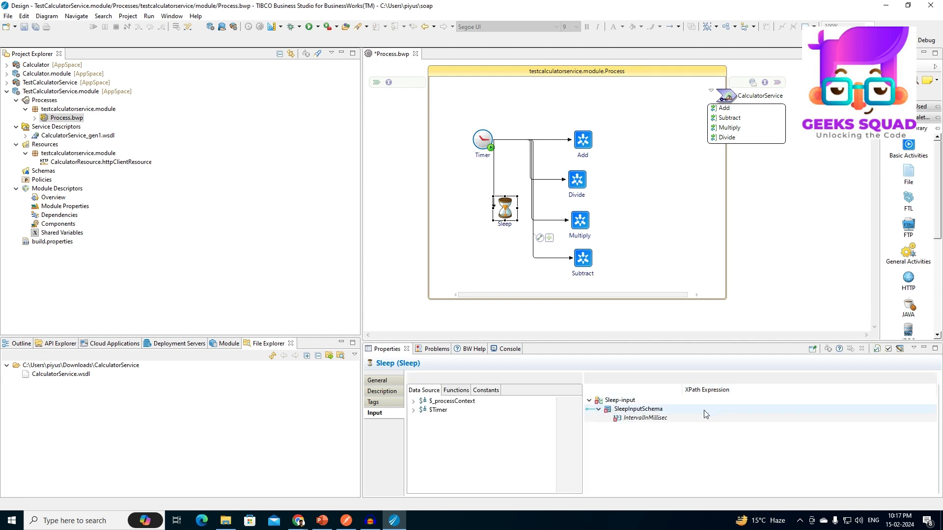
click(718, 418)
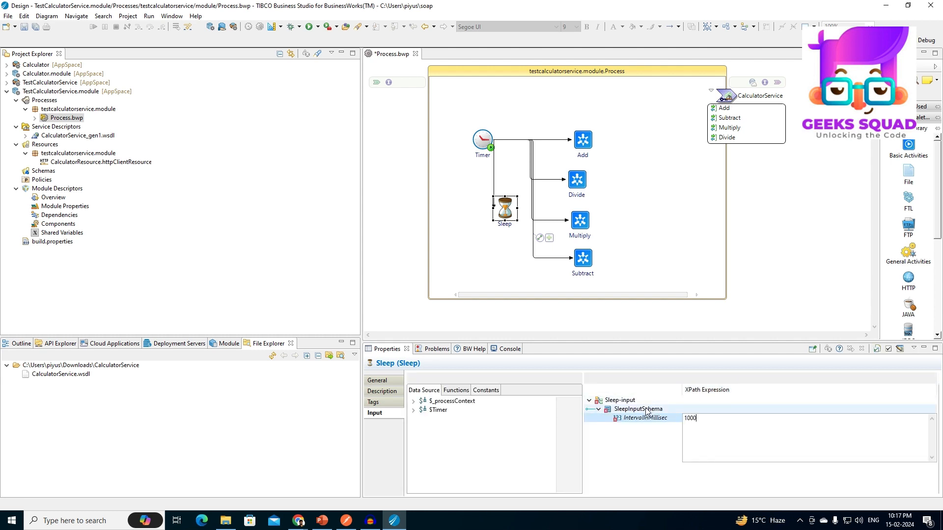
click(506, 208)
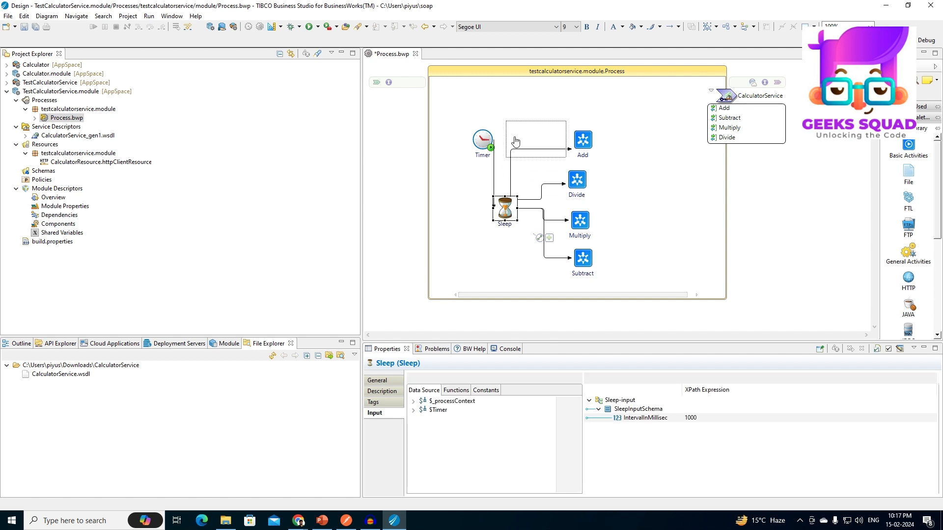
drag(515, 142, 522, 142)
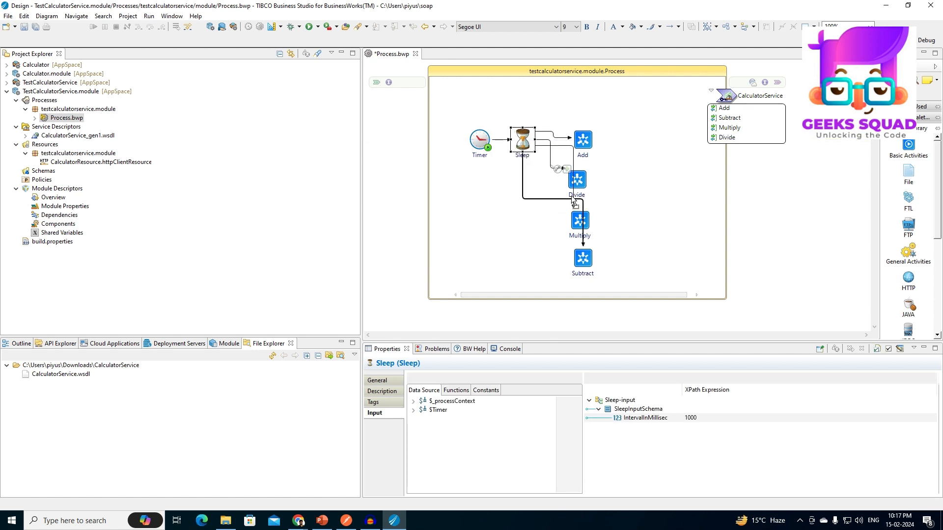
Straighten the transitions from Sleep to Add, Divide, Multiply and Subtract so they no longer cross, and save the process.
click(563, 171)
drag(561, 166, 522, 169)
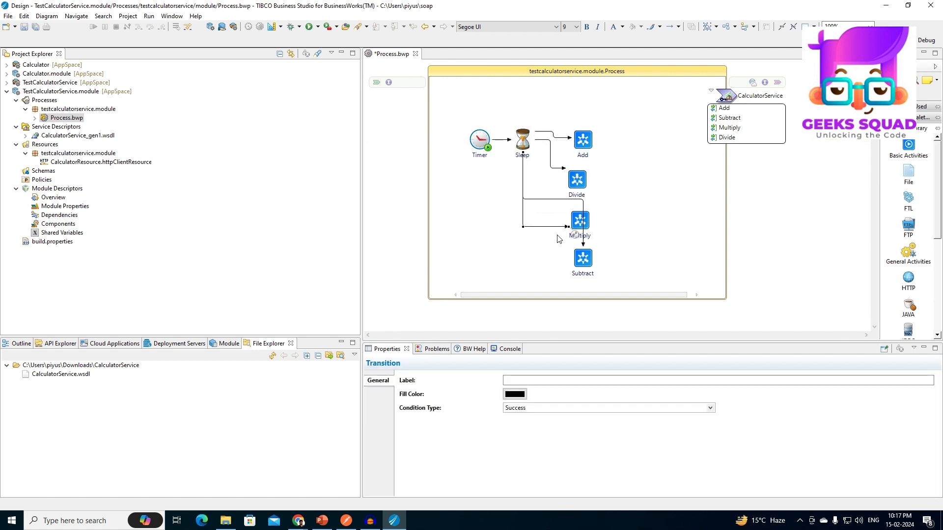
drag(550, 200, 550, 255)
click(551, 147)
drag(535, 165, 542, 181)
drag(536, 132, 538, 140)
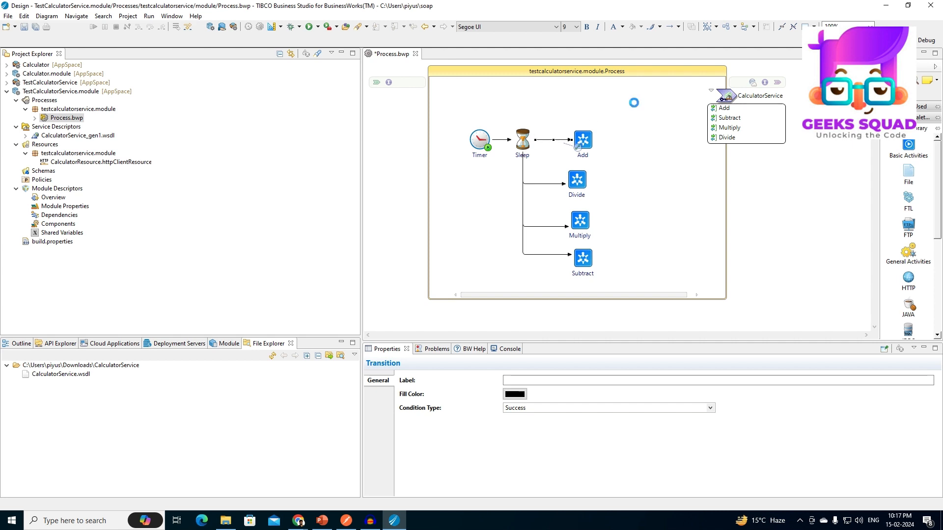
key(ctrl+s)
Replace the BWApplication debug configuration with a new one that includes Calculator and TestCalculatorService, and launch it in debug mode.
click(299, 28)
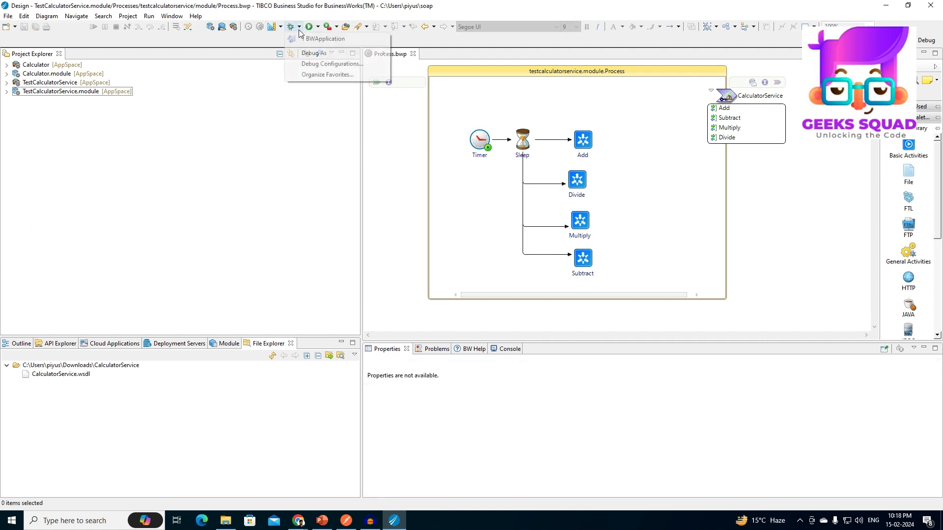
click(307, 62)
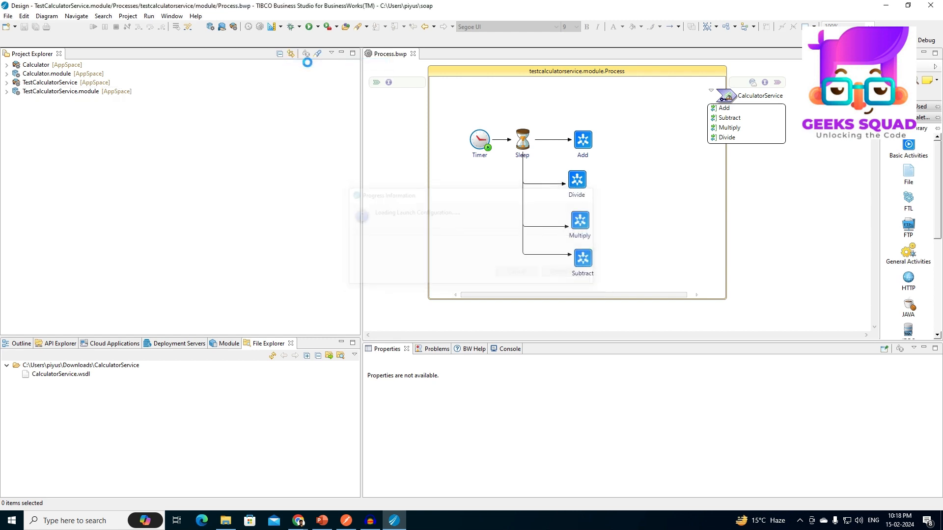
click(252, 83)
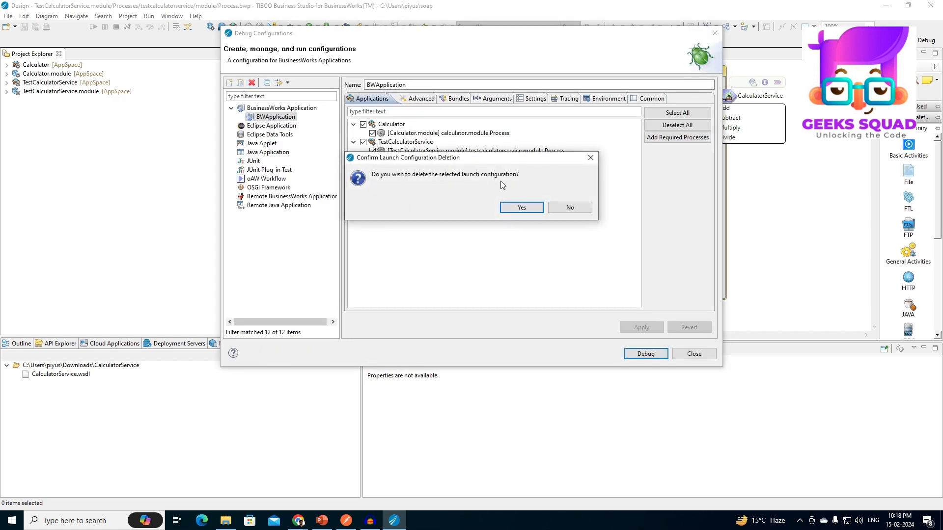
click(510, 202)
click(228, 86)
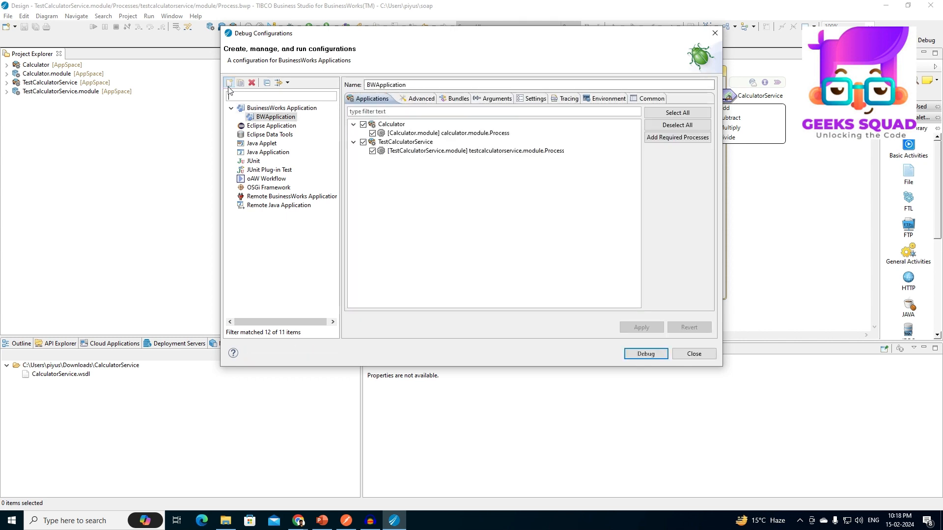
click(646, 354)
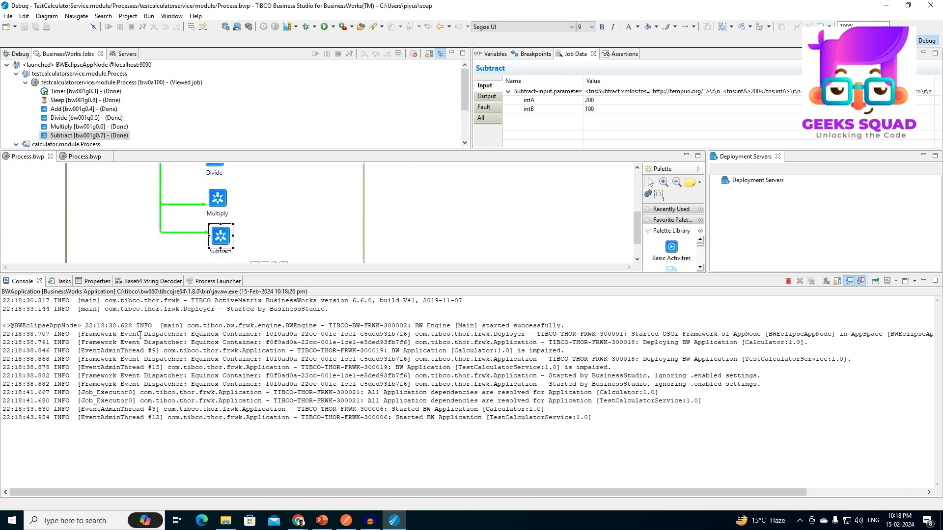
Review the executed activities in the testcalculatorservice.module.Process and calculator.module.Process jobs and terminate the BWApplication debug run.
scroll(197, 211, up, 5)
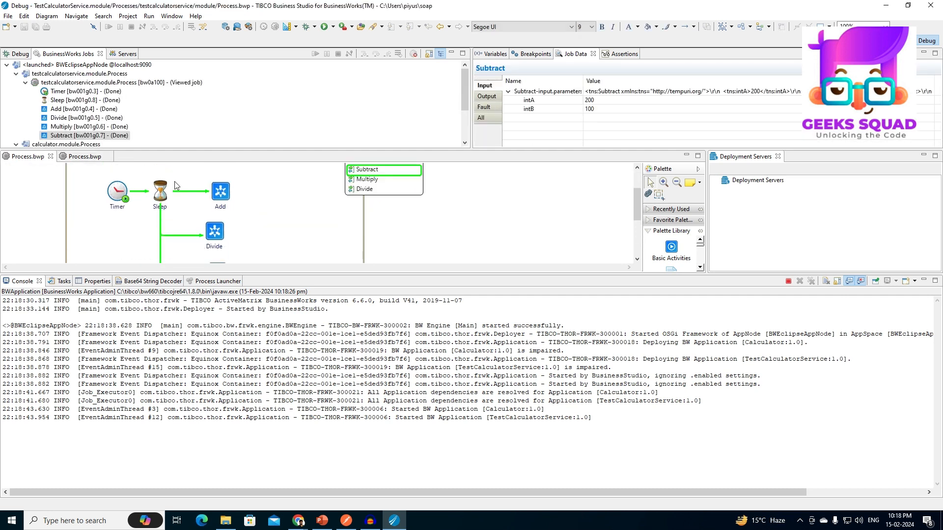
scroll(164, 194, down, 3)
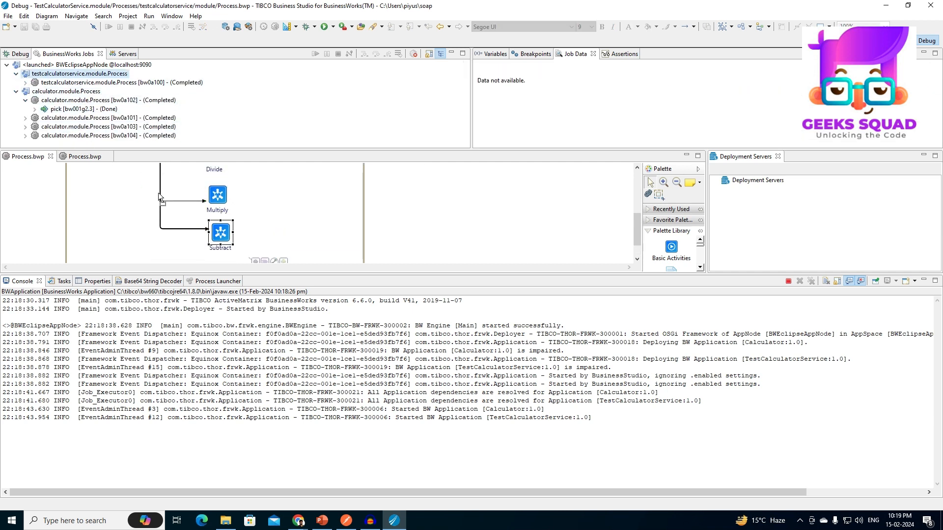
scroll(162, 197, up, 3)
scroll(244, 196, down, 2)
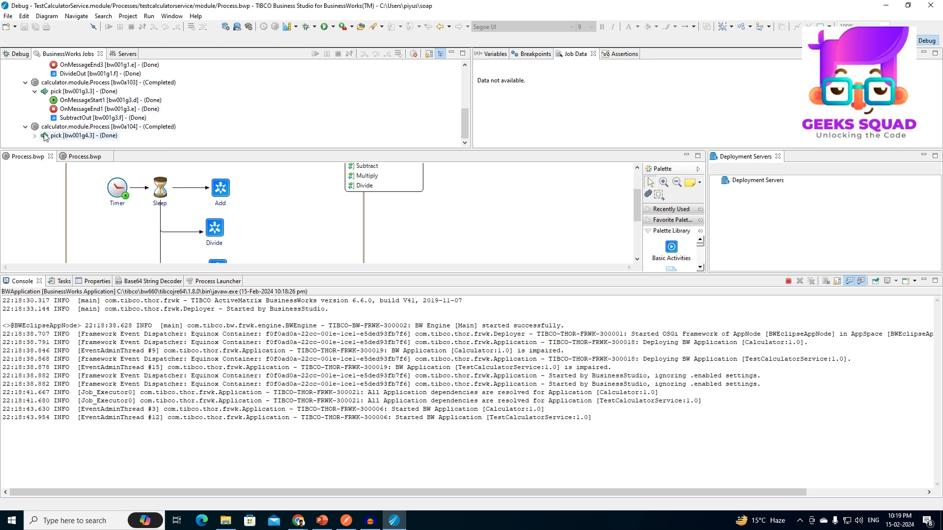
scroll(183, 86, up, 3)
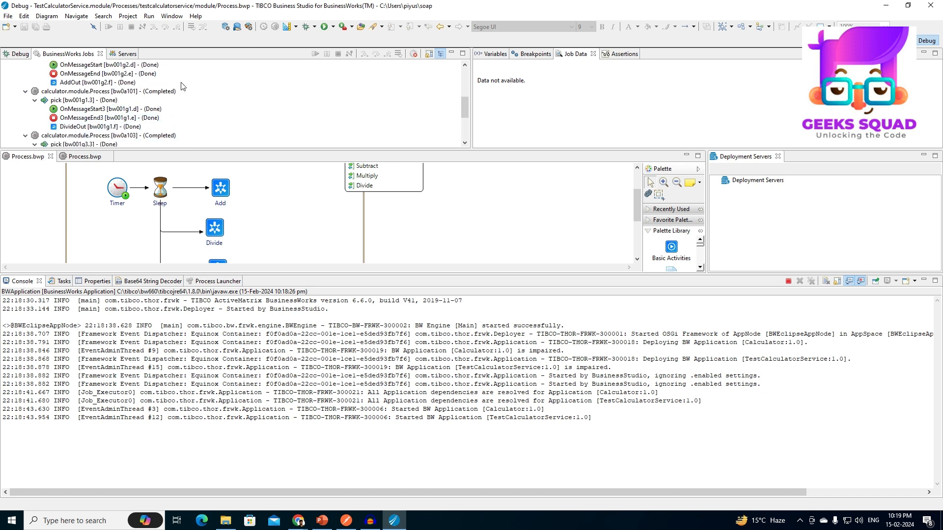
click(786, 283)
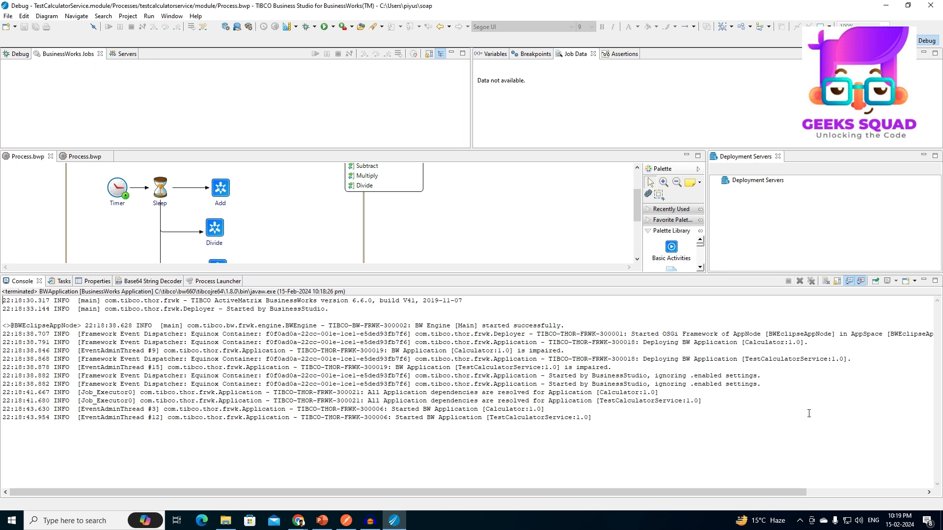